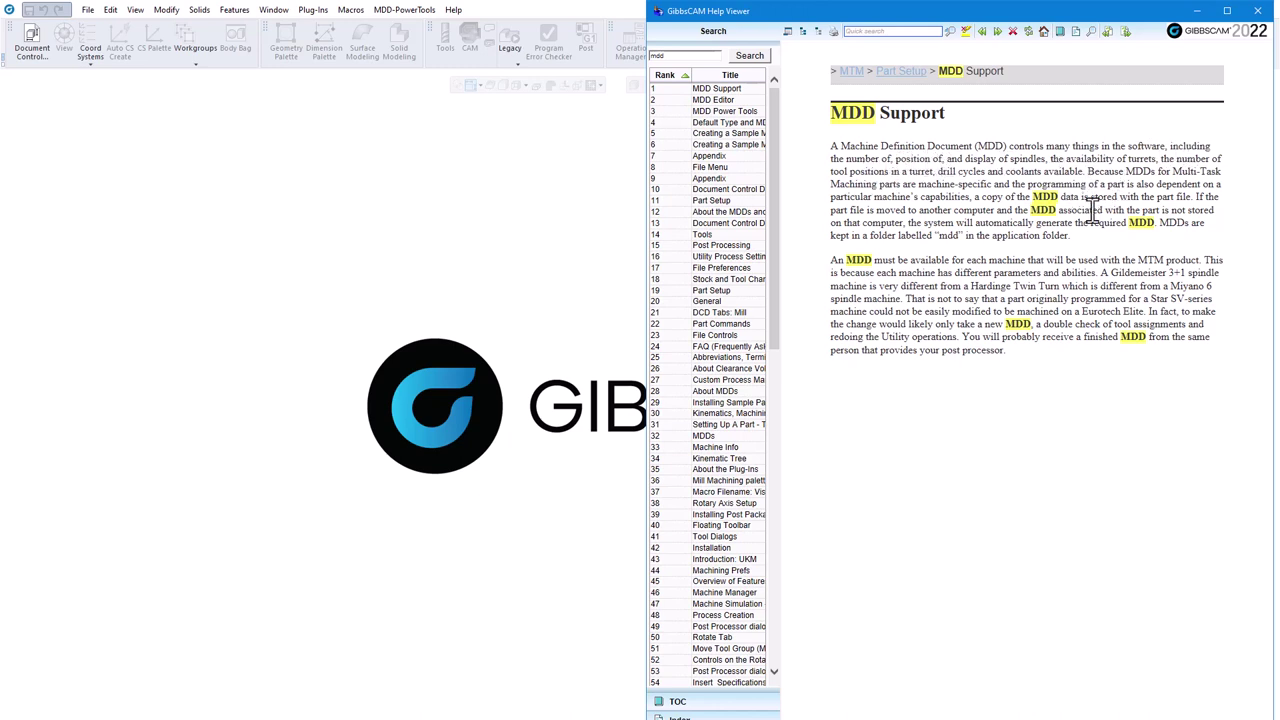
Replace the 'mdd' search term in the Help Viewer with 'vmm' and run the search
left_click_drag(686, 56, 632, 56)
left_click(749, 56)
Open the VMMs help result, then close the GibbsCAM Help Viewer
double_click(735, 89)
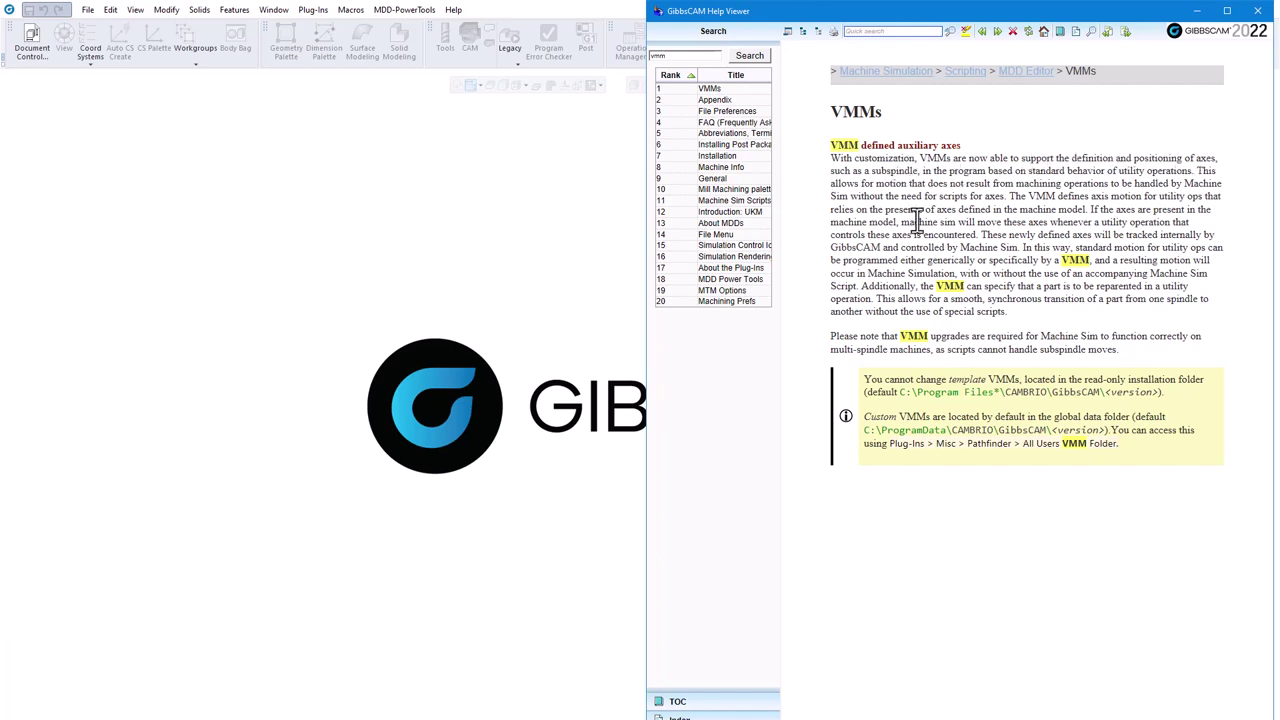
left_click(1257, 11)
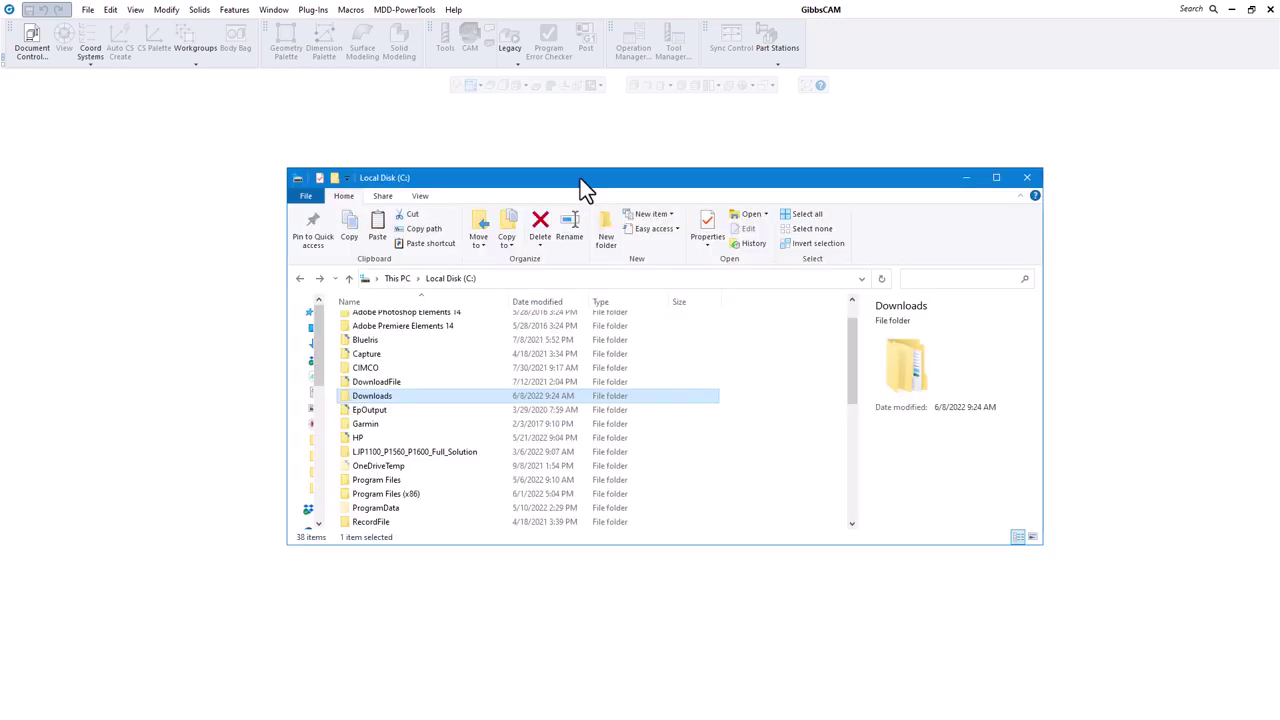
Open Downloads and inspect the Fanuc post folder, moving Date modified before Name
double_click(377, 396)
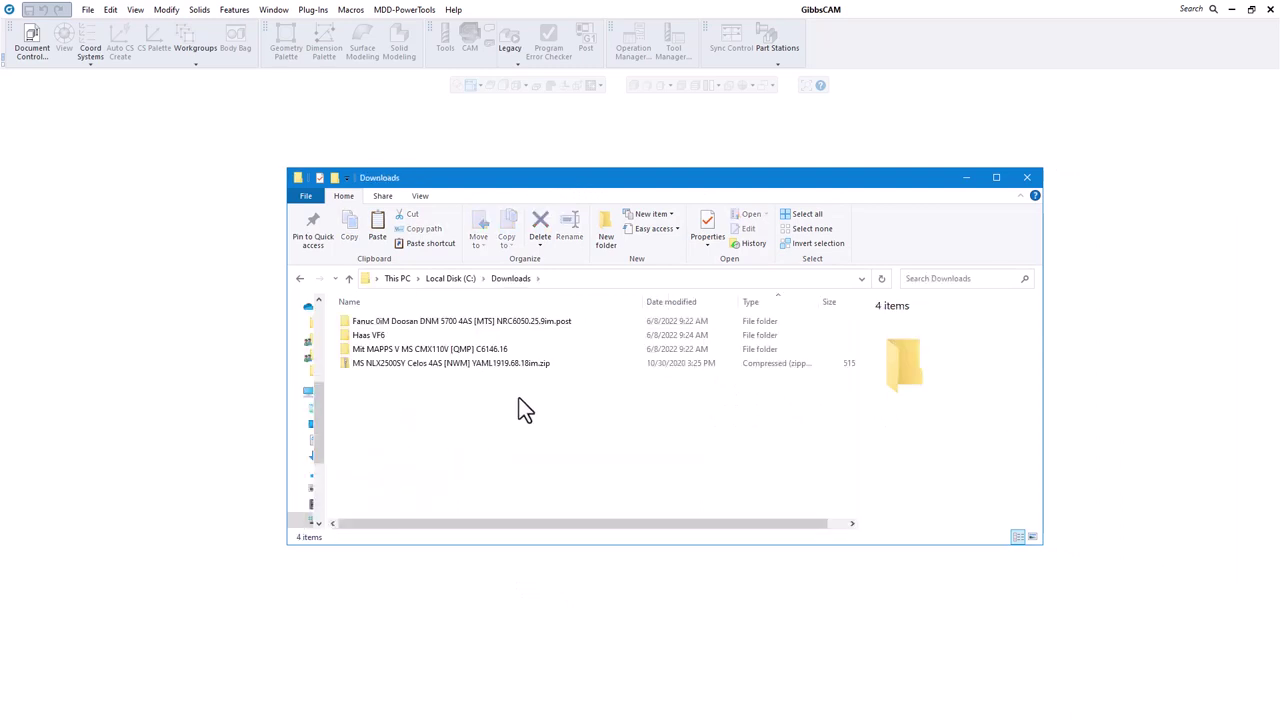
left_click(399, 323)
double_click(399, 323)
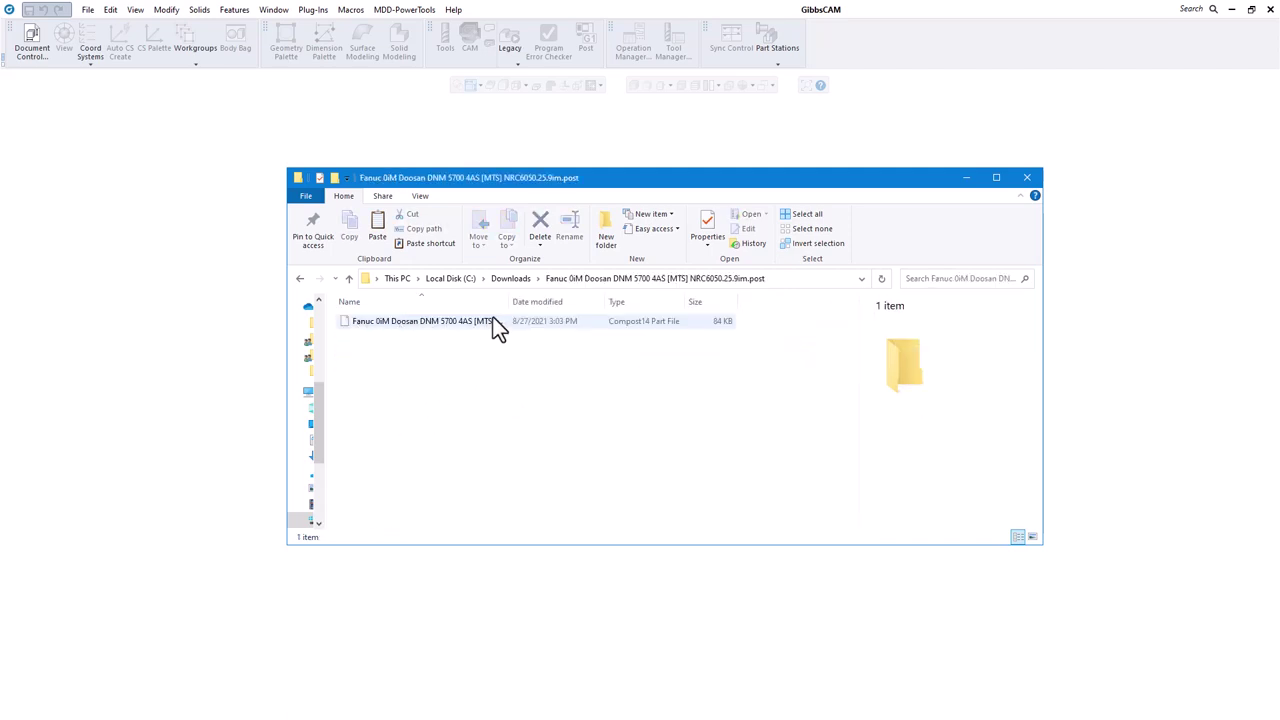
left_click_drag(511, 301, 335, 301)
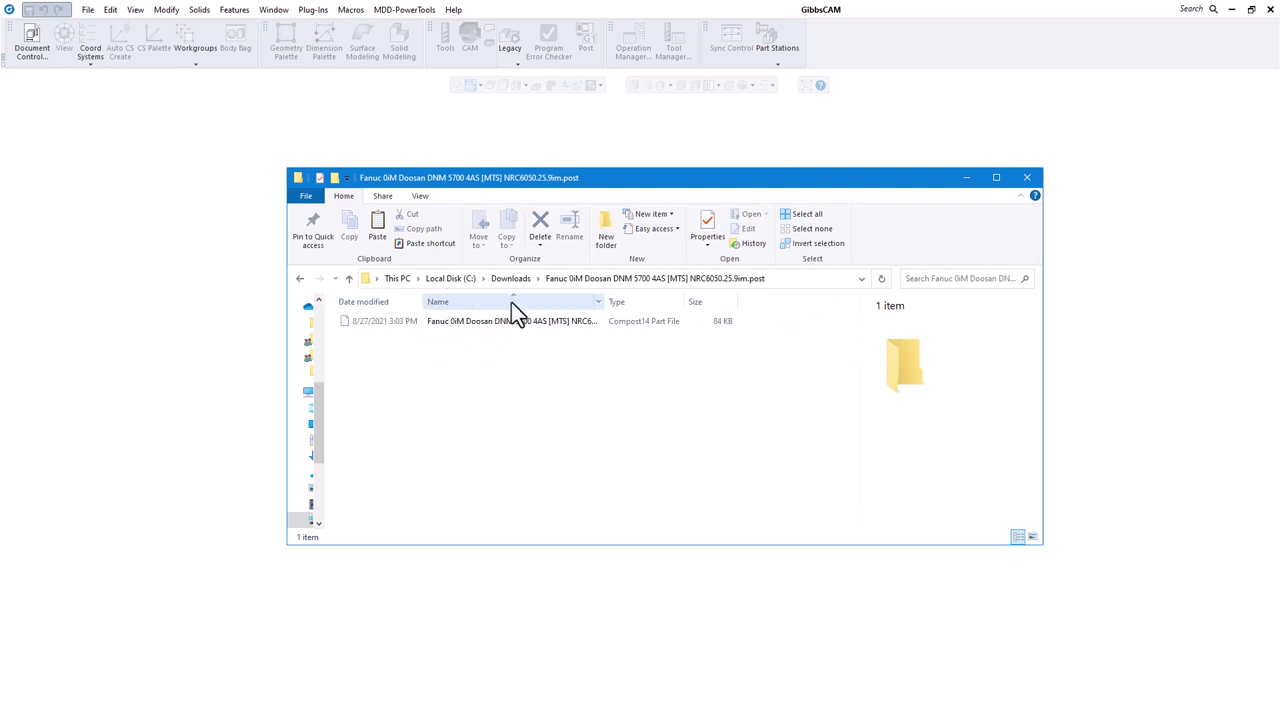
left_click(298, 279)
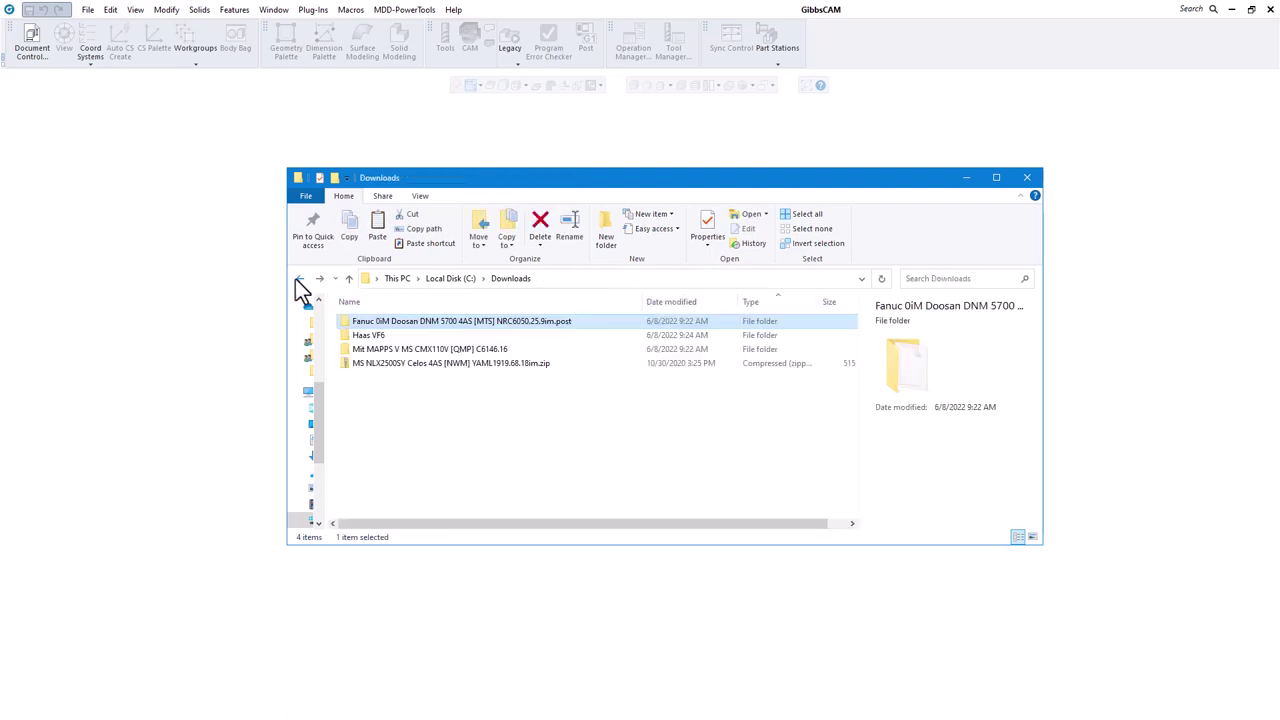
Check the Haas VF6 and Mit MAPPS V MS CMX110V [QMP] C6146.16 folders, then return to Downloads
double_click(366, 337)
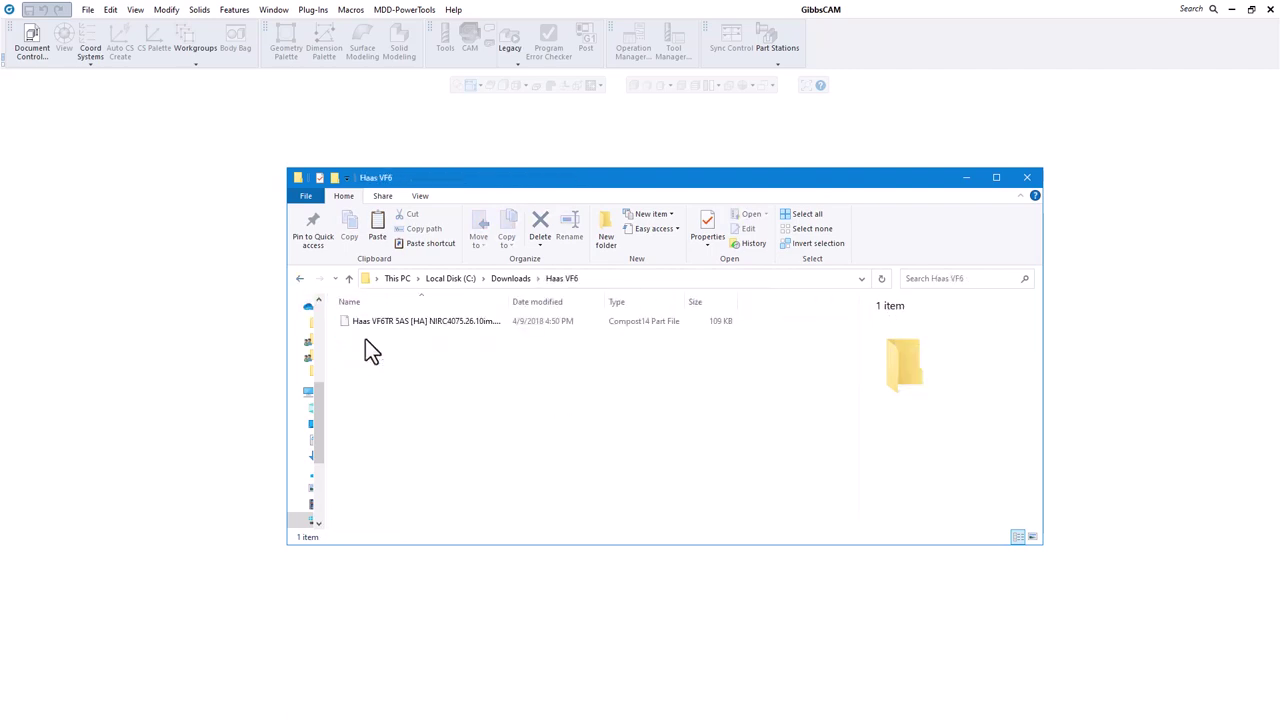
left_click(297, 280)
left_click(297, 280)
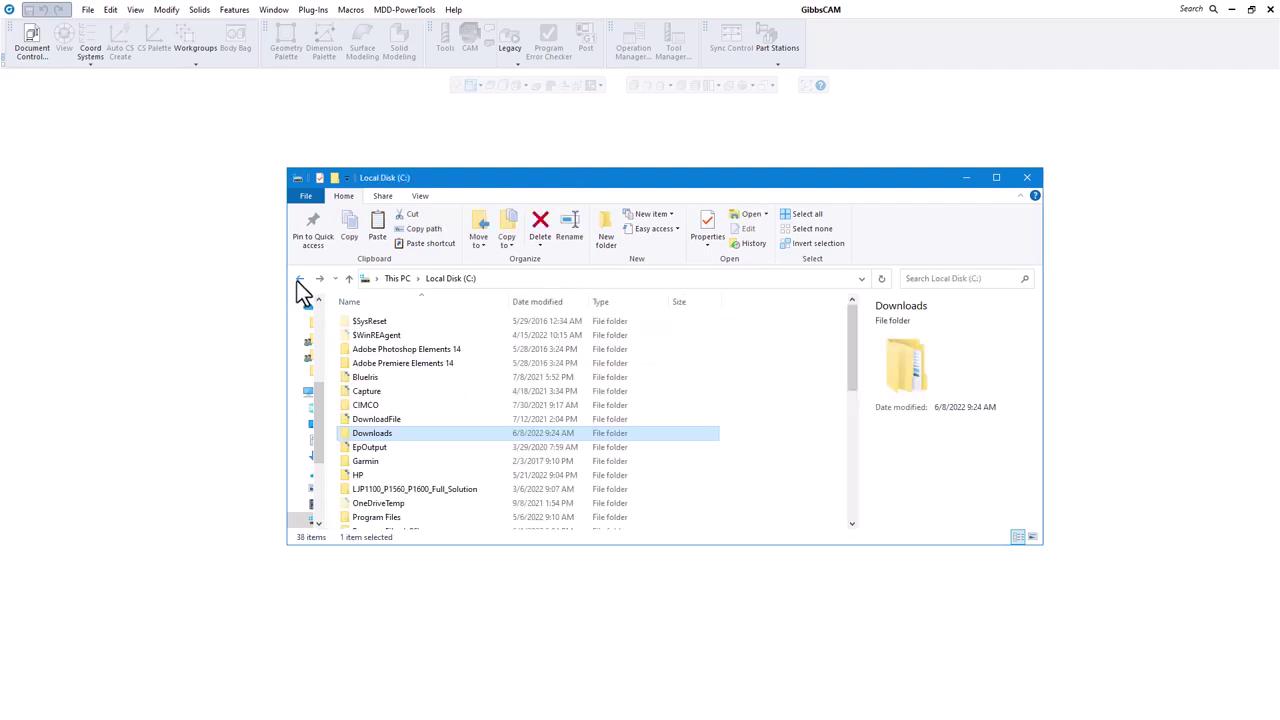
double_click(379, 433)
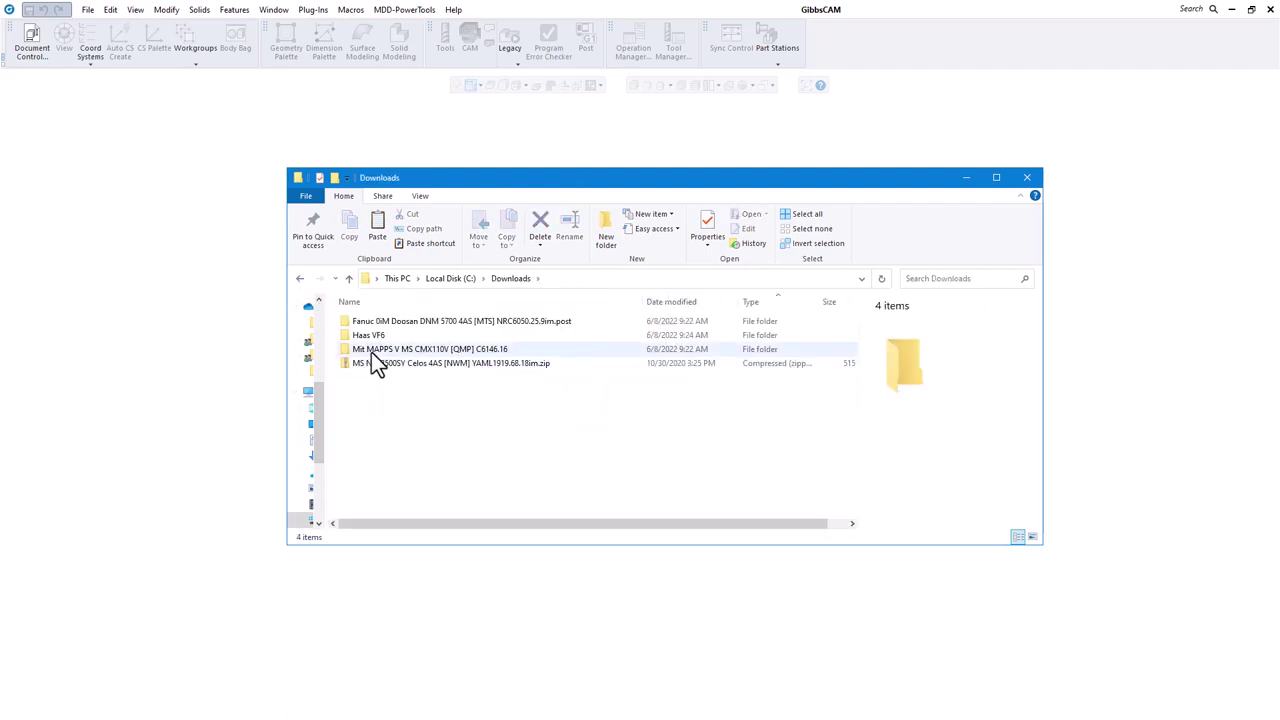
double_click(372, 352)
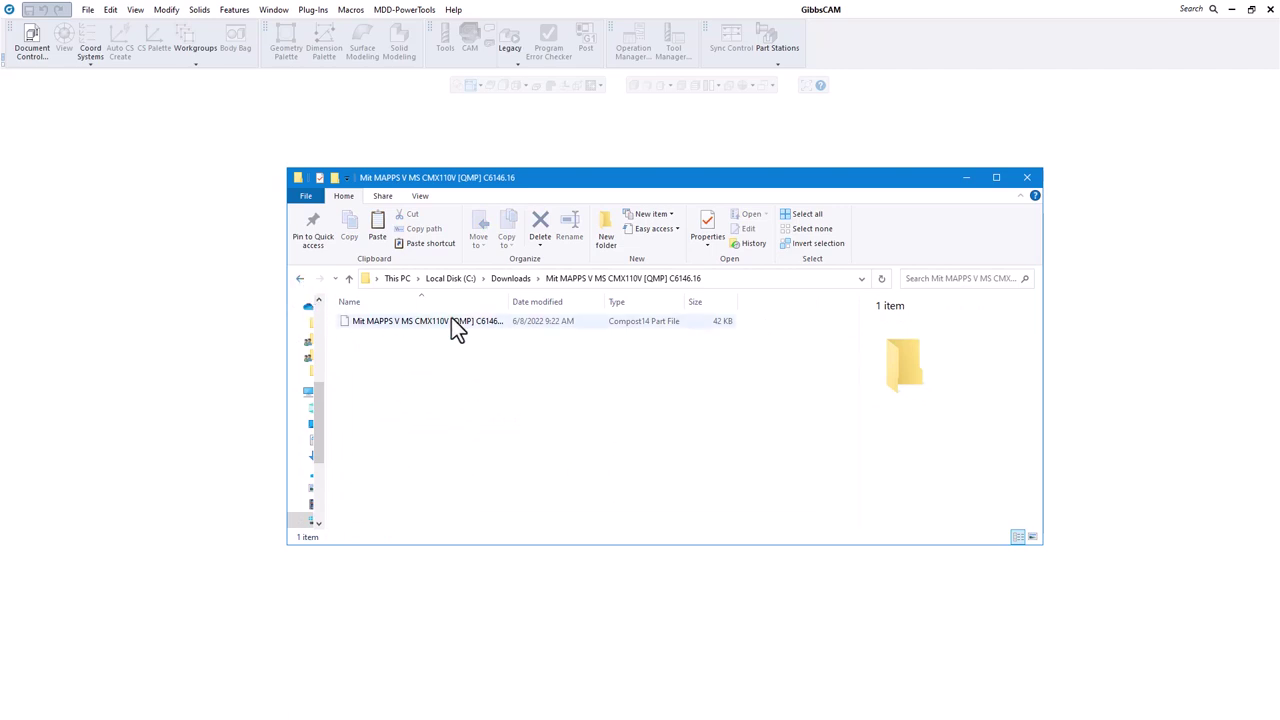
left_click_drag(509, 301, 622, 310)
left_click(299, 280)
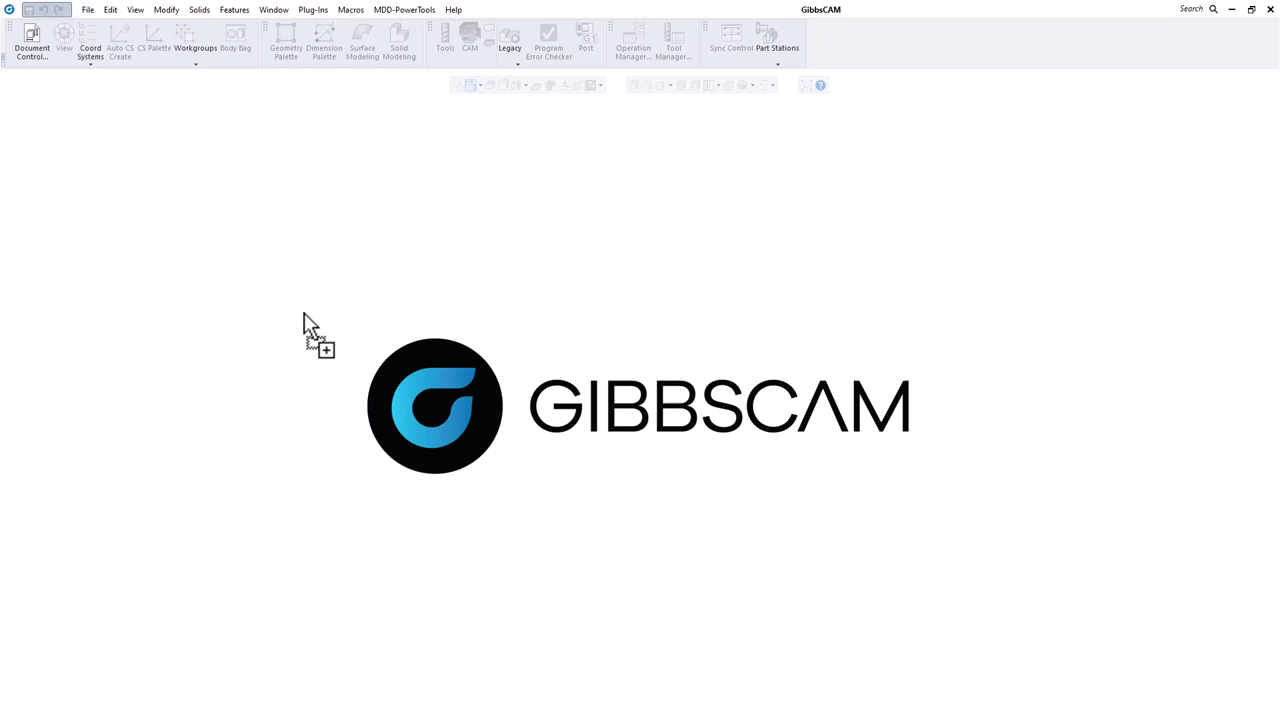
Drop the NLX2500SY zip onto GibbsCAM, confirm the Post Package Extractor, and dismiss Duplicate MDDs
left_click_drag(583, 399, 567, 260)
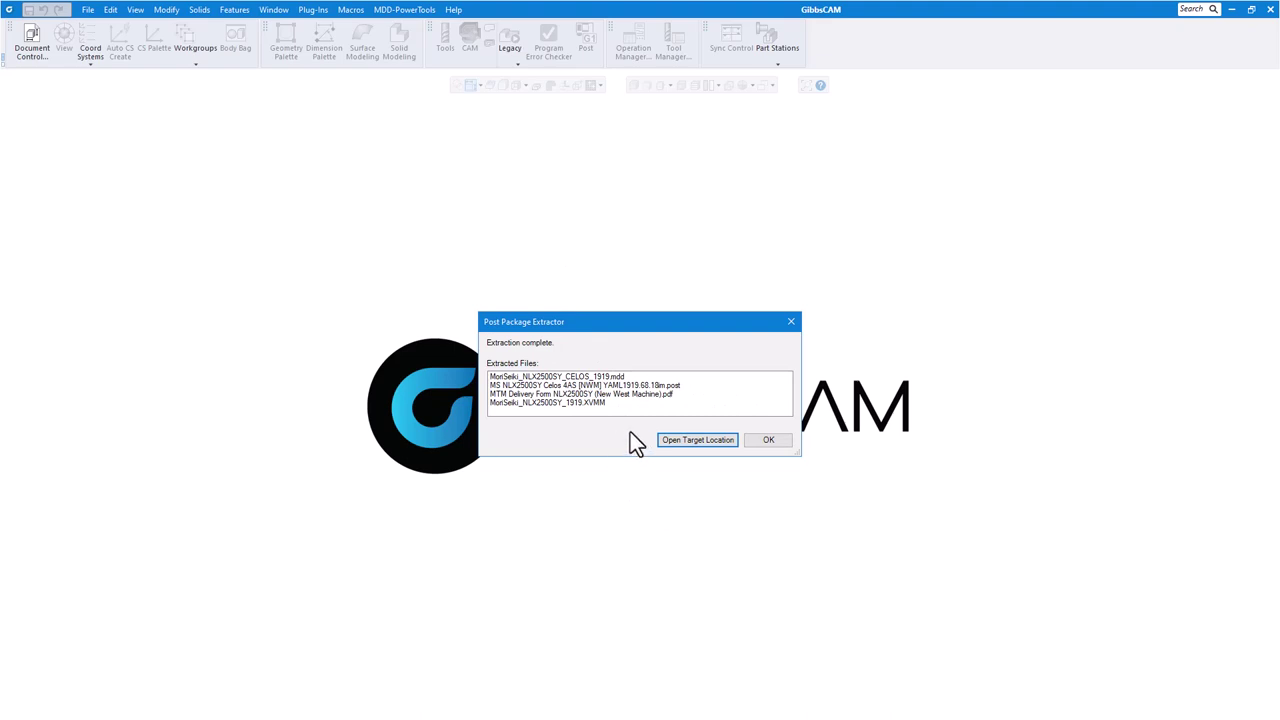
left_click(695, 441)
left_click(762, 442)
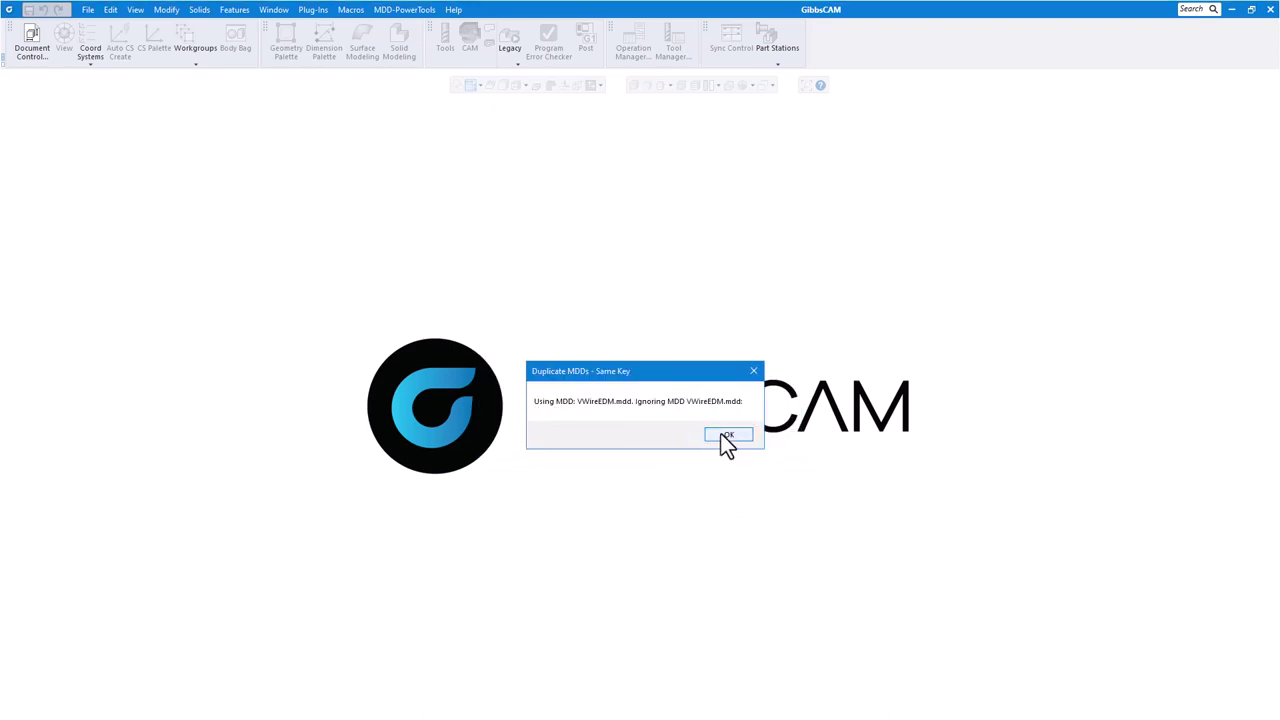
left_click(716, 442)
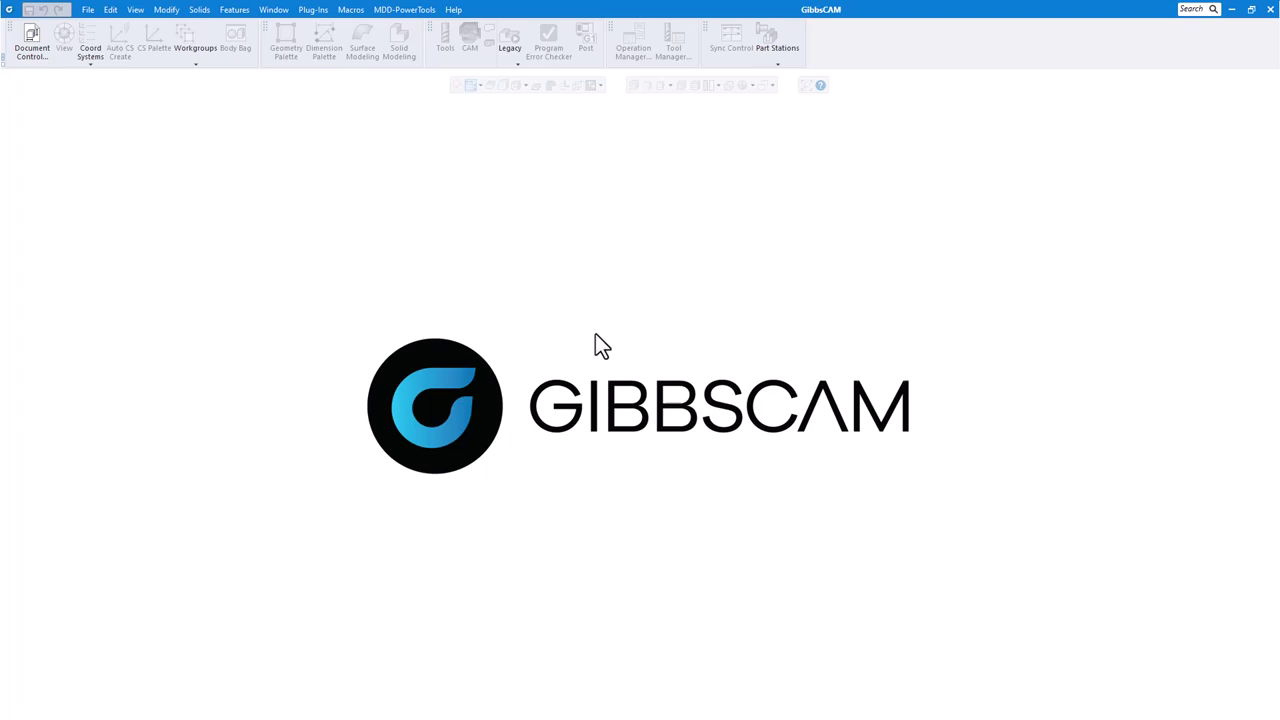
Start a new part and save it as Untitled.vnc
left_click(88, 10)
left_click(153, 55)
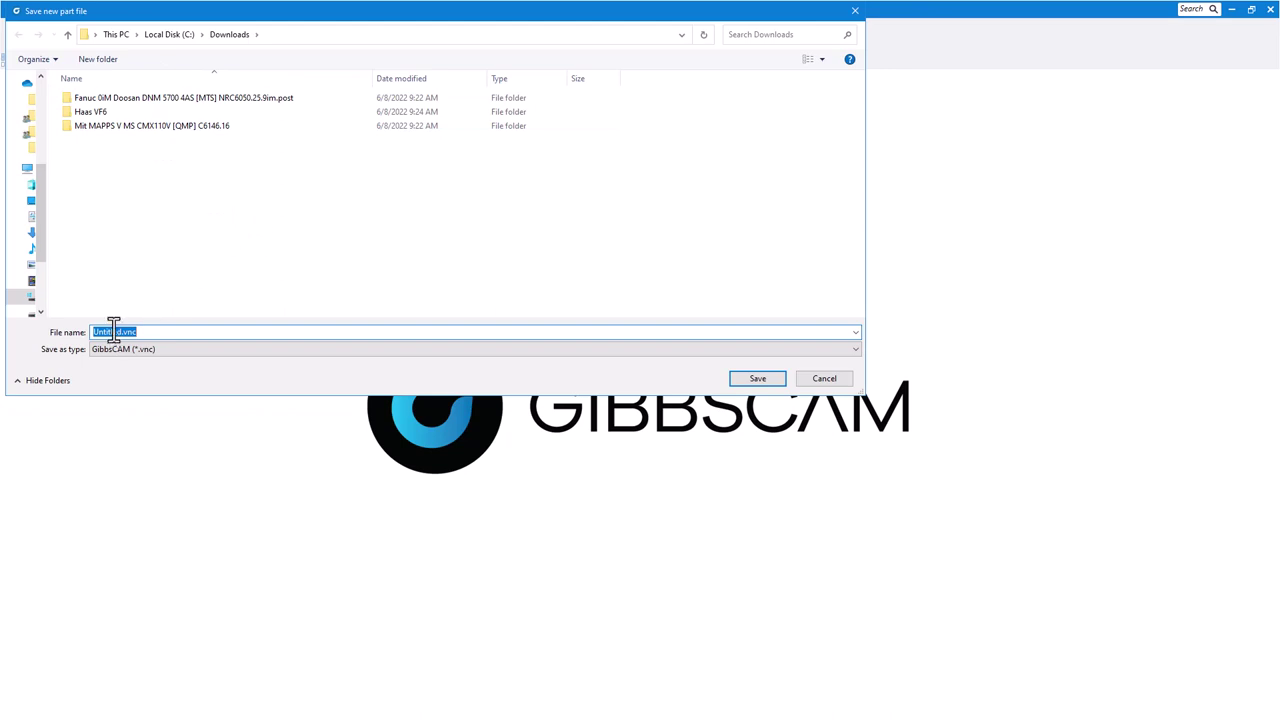
left_click(746, 383)
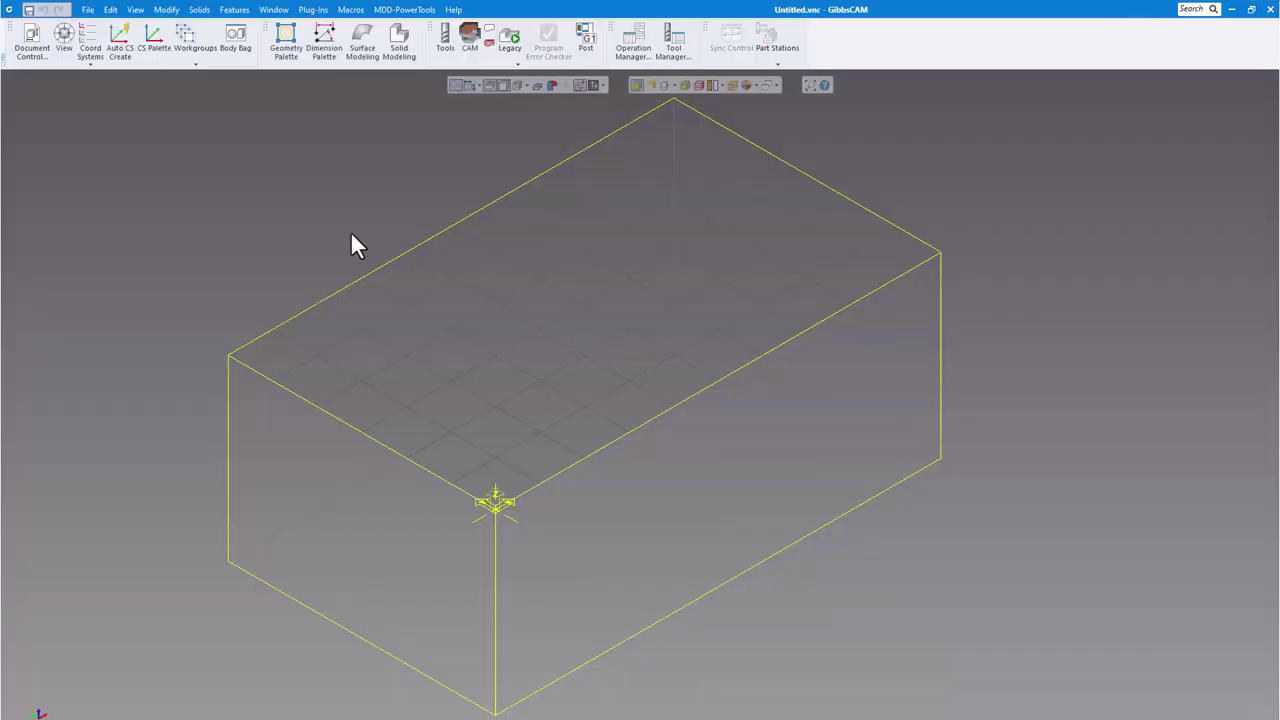
In Document Control, select the MoriSeiki NLX2500SY CELOS [2S1T-YC] machine
left_click(32, 52)
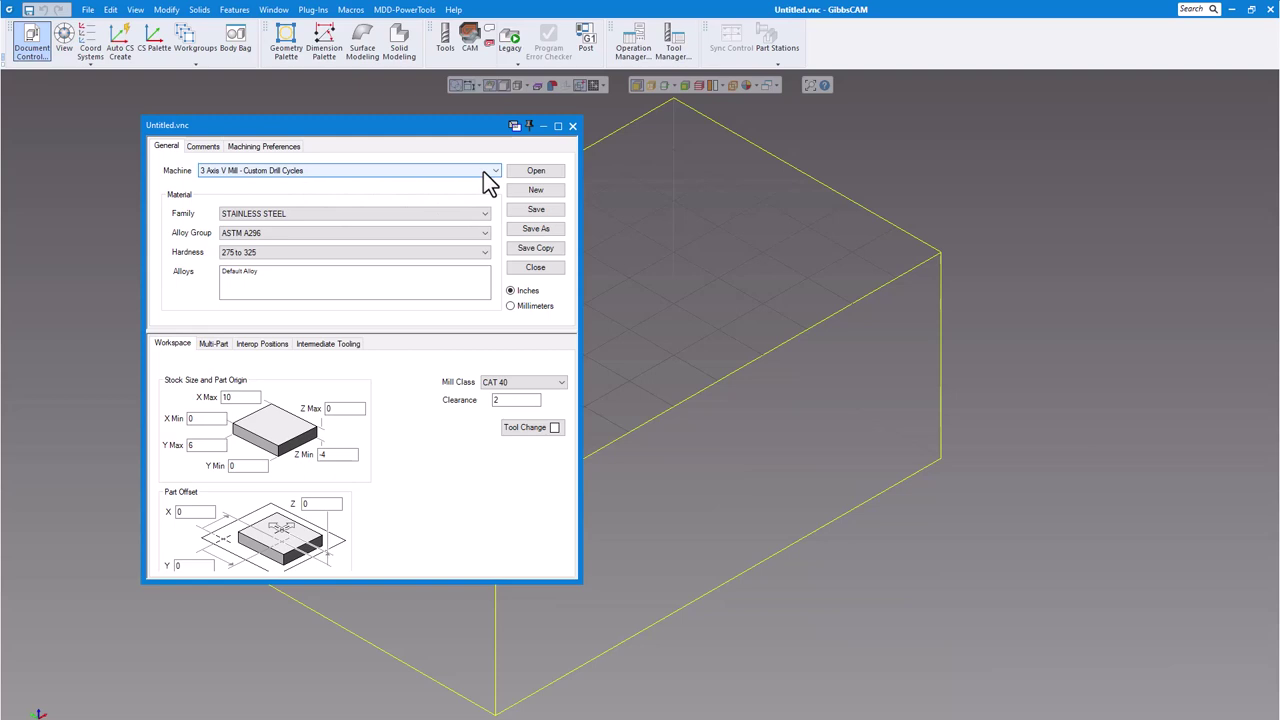
left_click(483, 170)
scroll(337, 268, "down", 4)
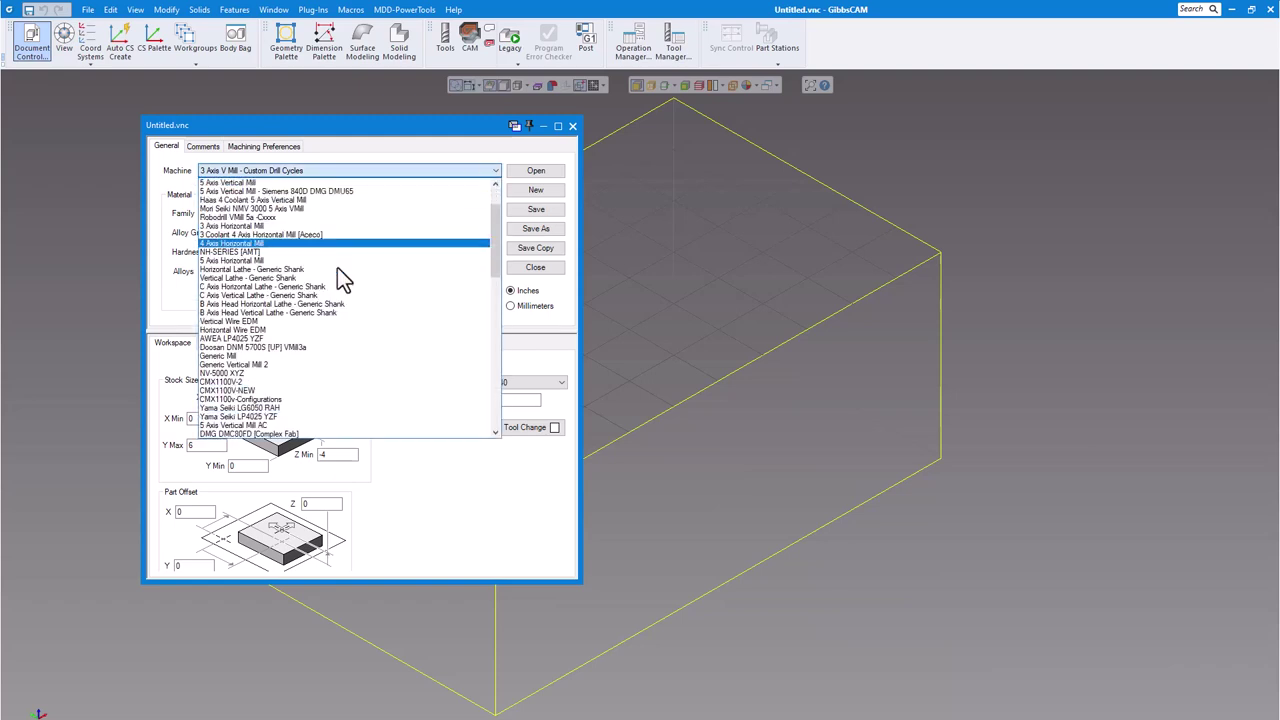
scroll(337, 267, "down", 6)
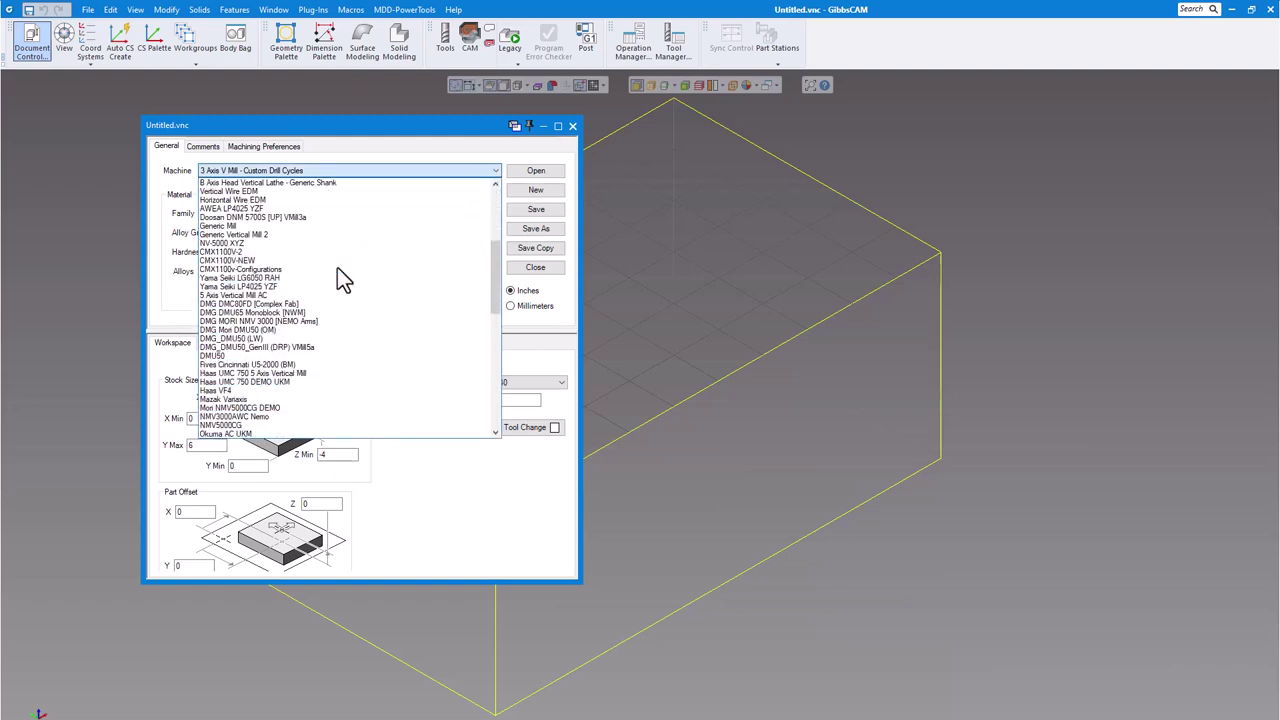
scroll(337, 267, "down", 6)
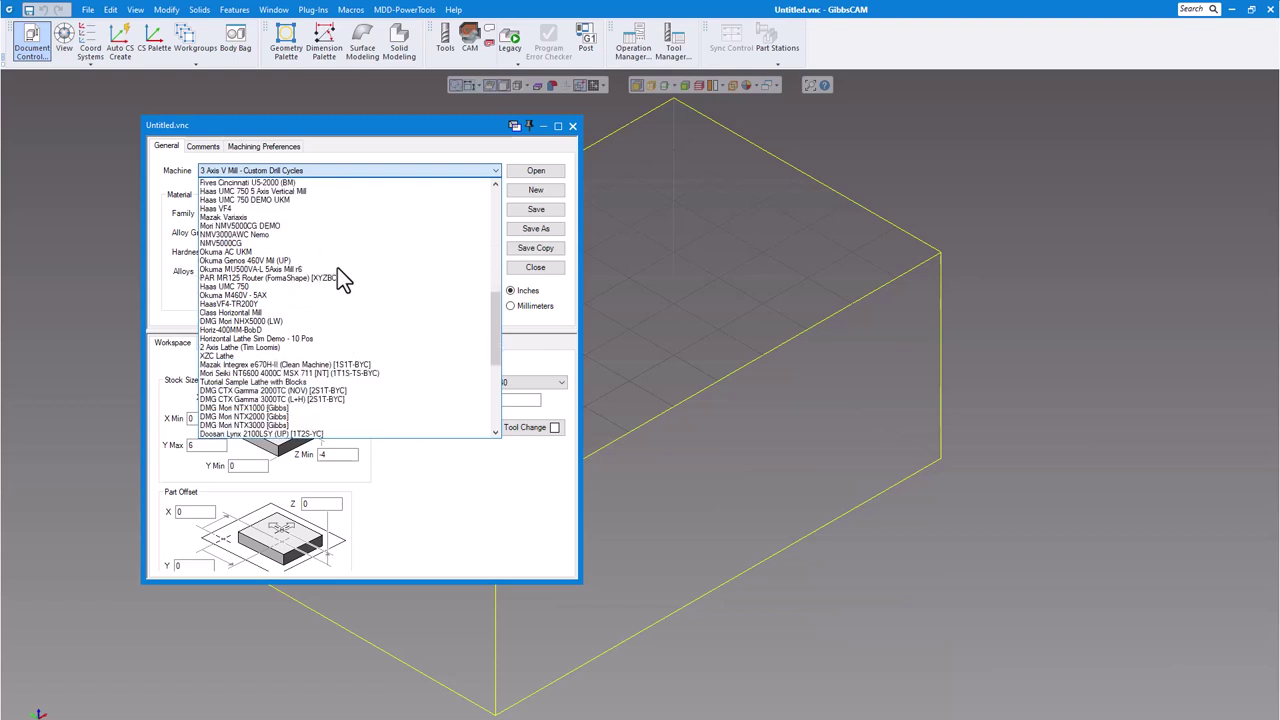
scroll(337, 267, "down", 2)
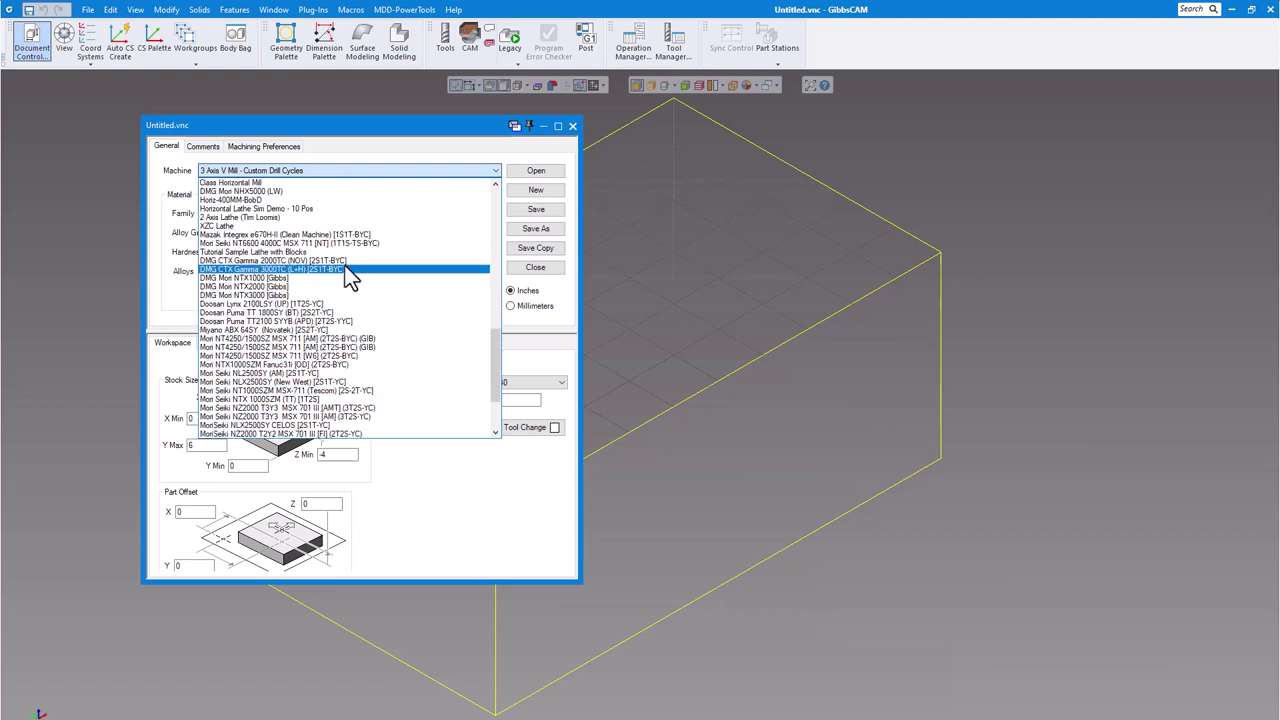
scroll(345, 266, "down", 1)
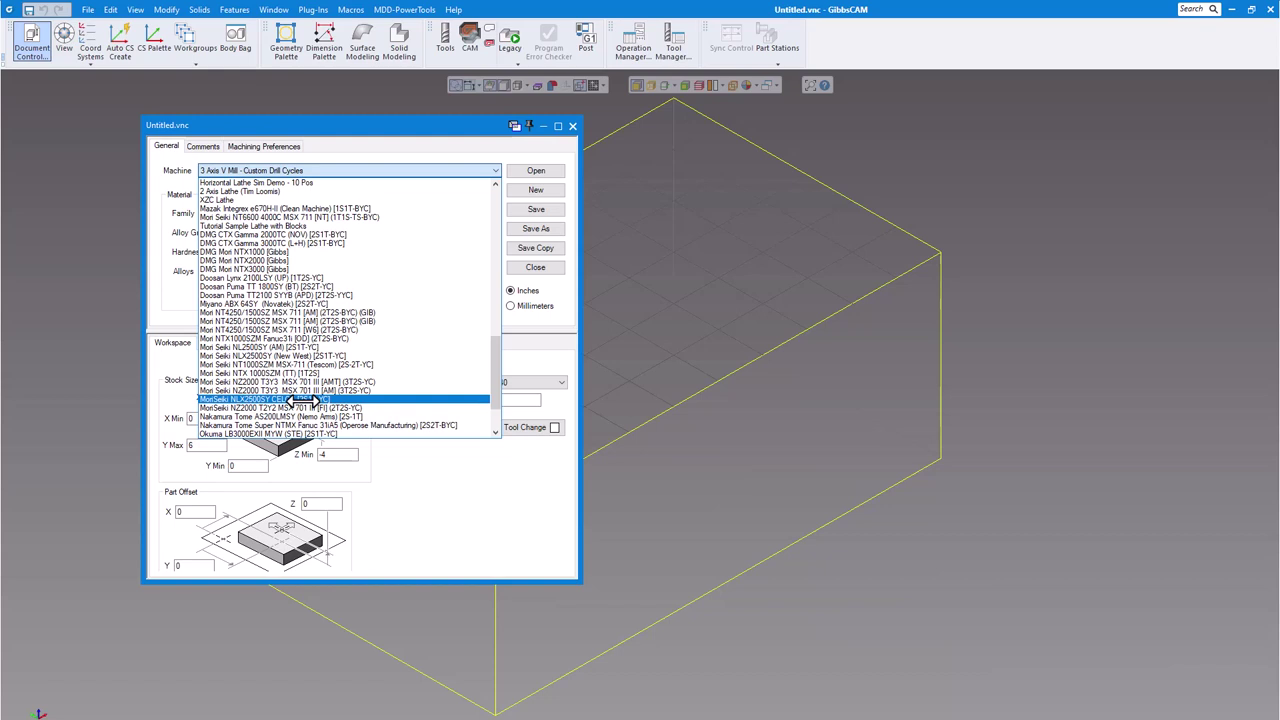
left_click(303, 400)
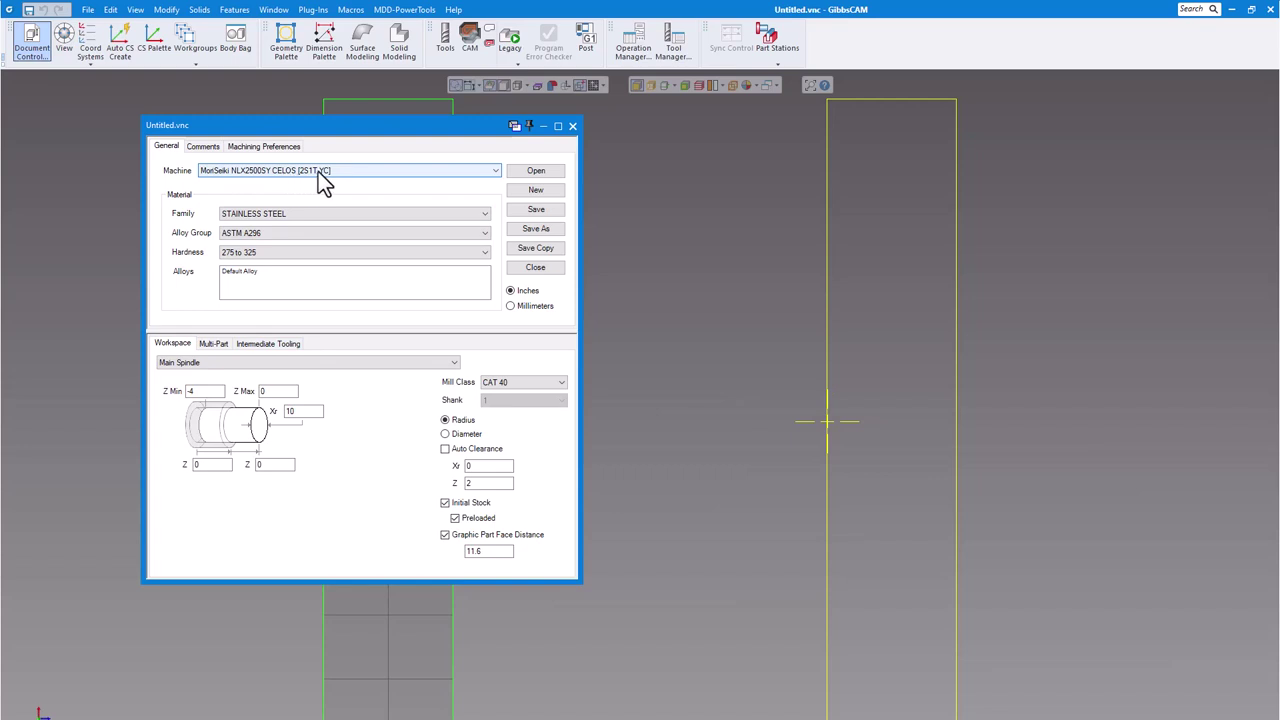
Check the Sub Spindle workspace, switch back to Main Spindle, and close Document Control
left_click(200, 366)
left_click(194, 385)
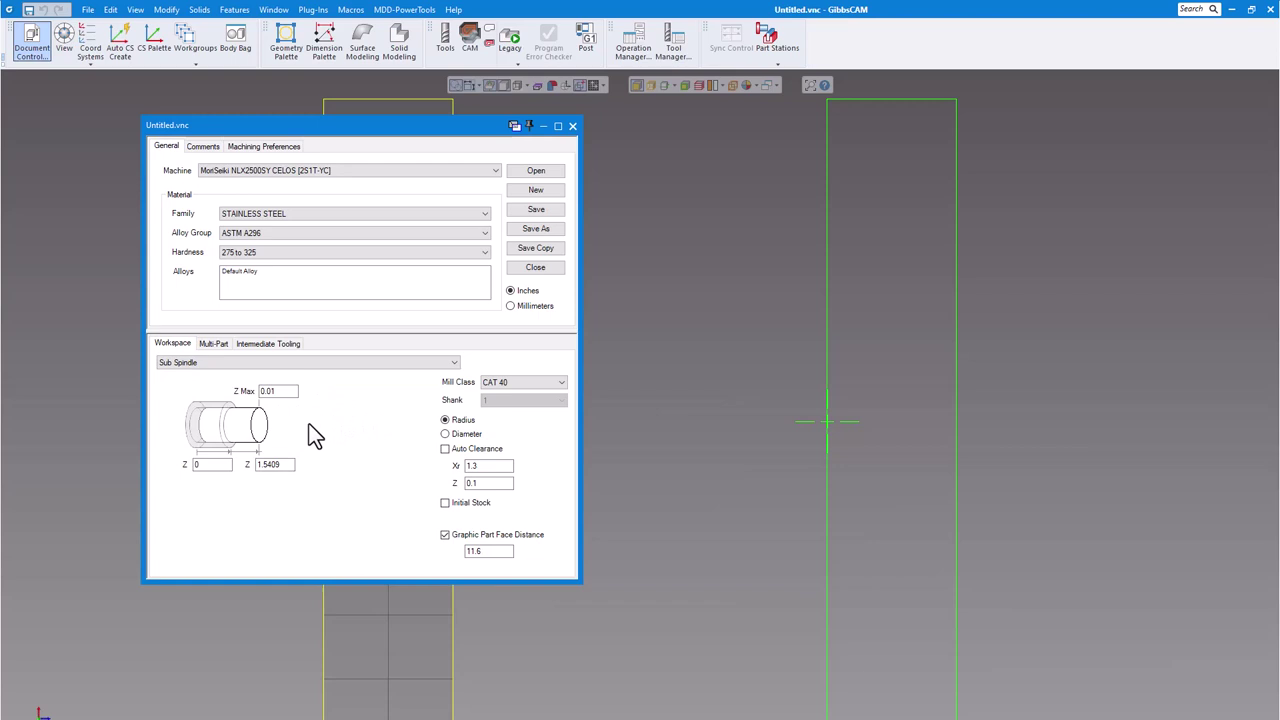
left_click(264, 366)
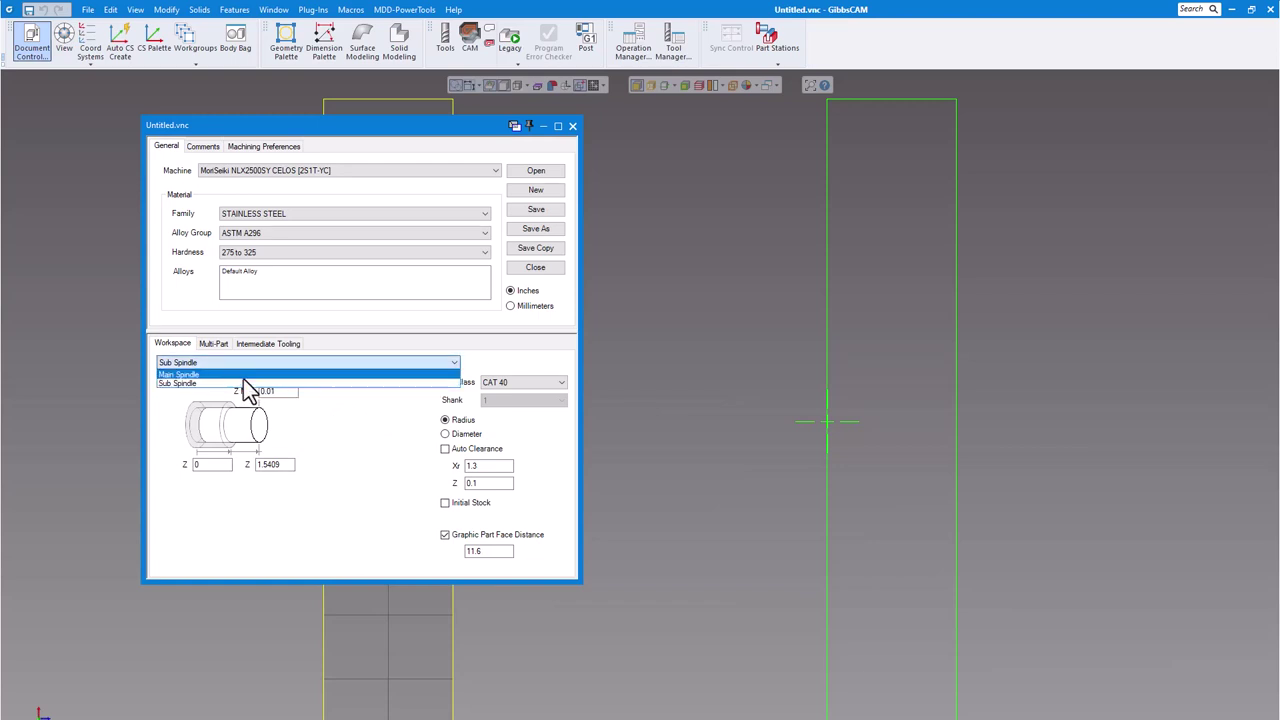
left_click(244, 376)
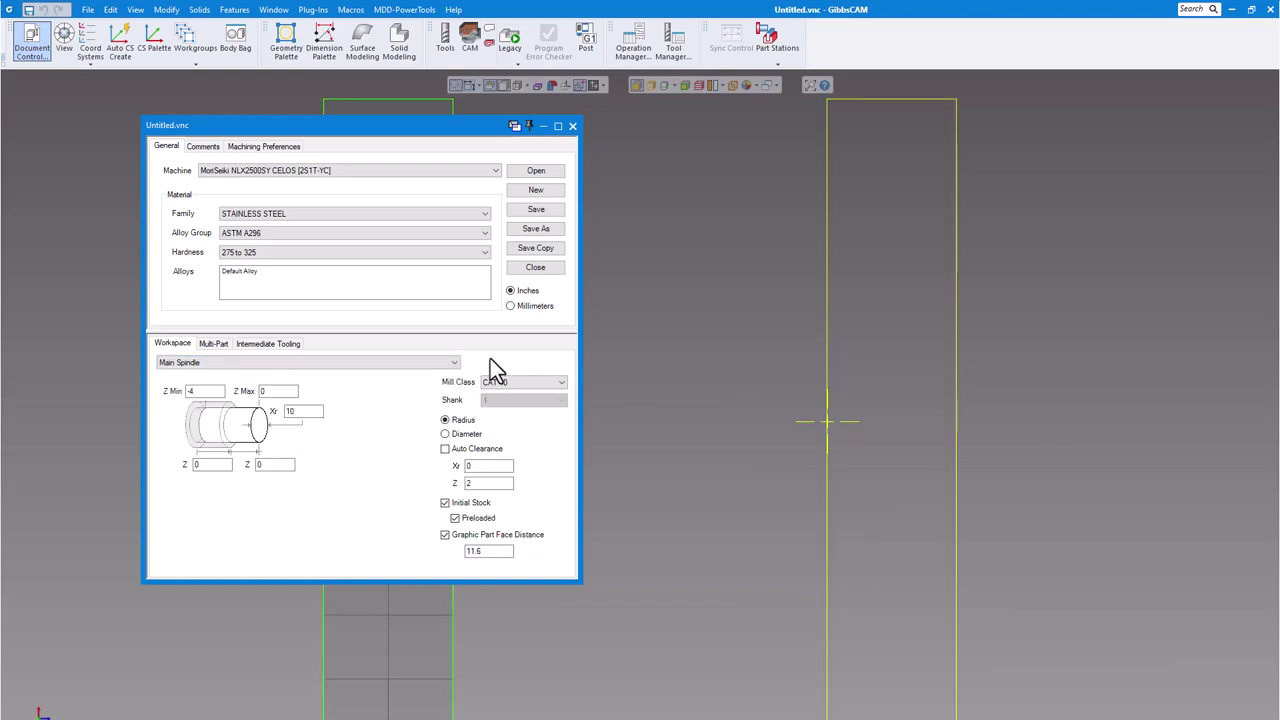
left_click(572, 125)
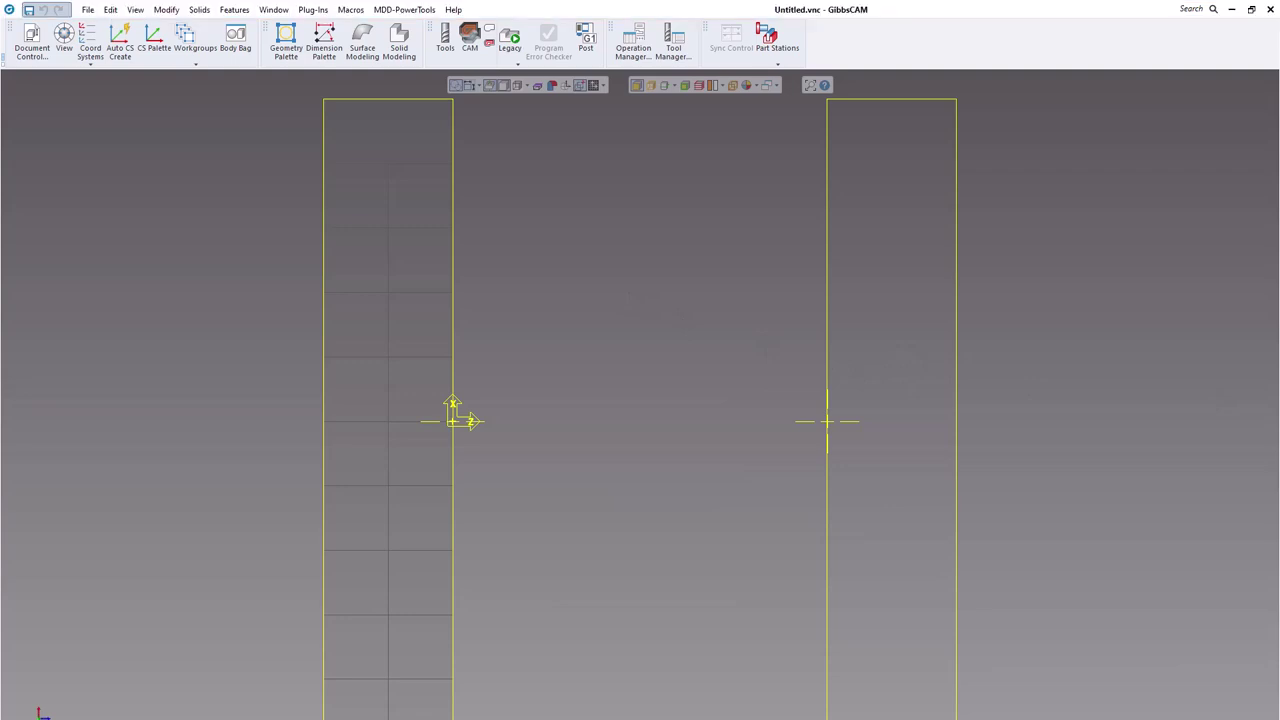
Bring the Local Disk (C:) Explorer window forward, maximize it, and show the View ribbon
left_click_drag(1275, 115, 580, 168)
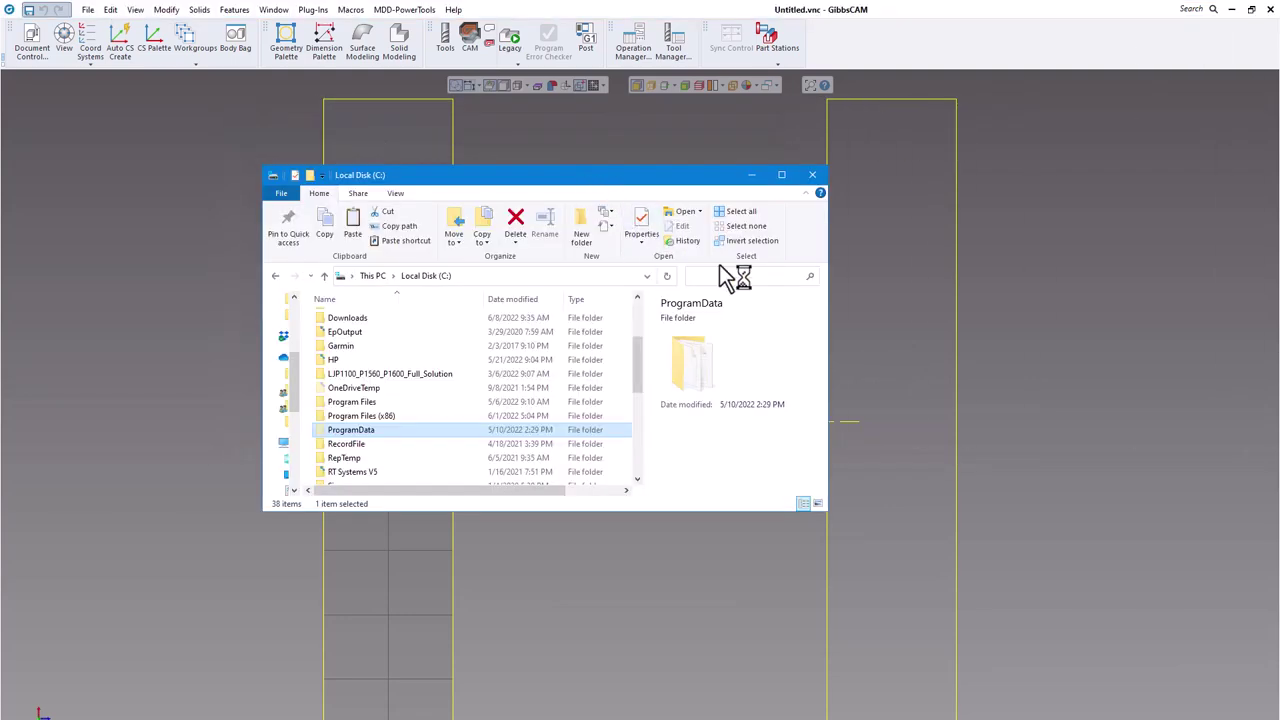
left_click(781, 176)
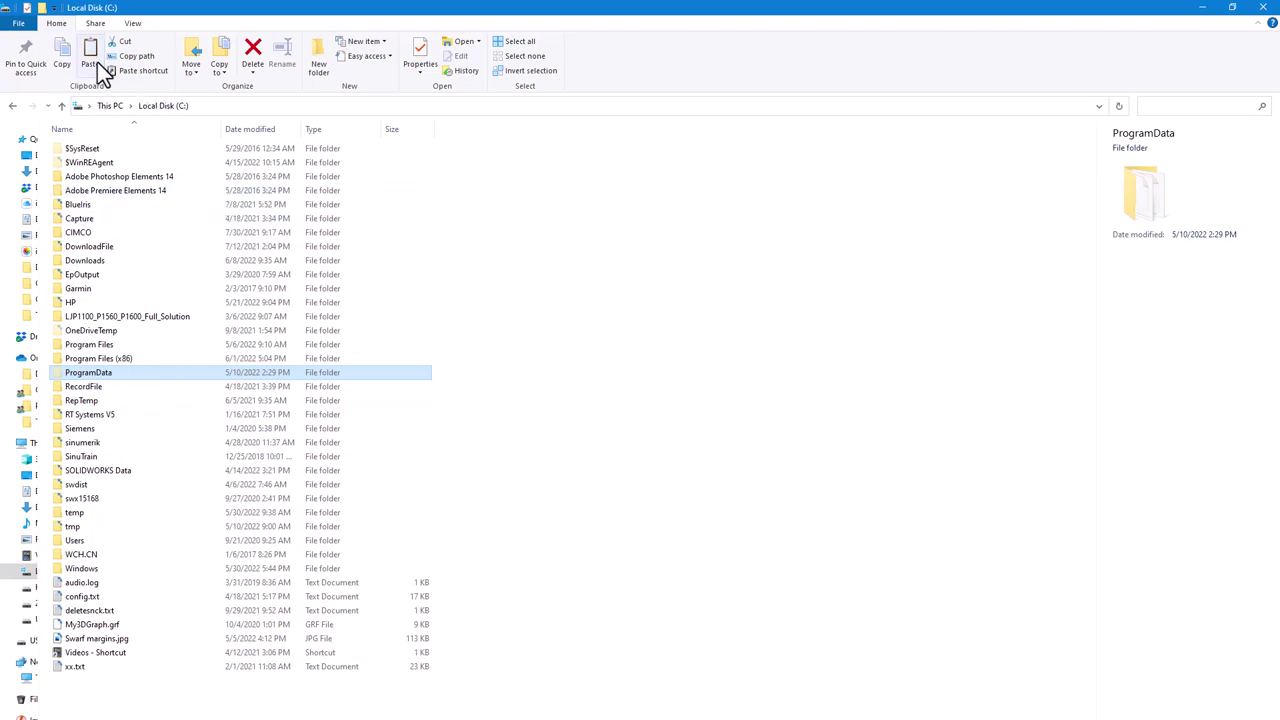
left_click(131, 26)
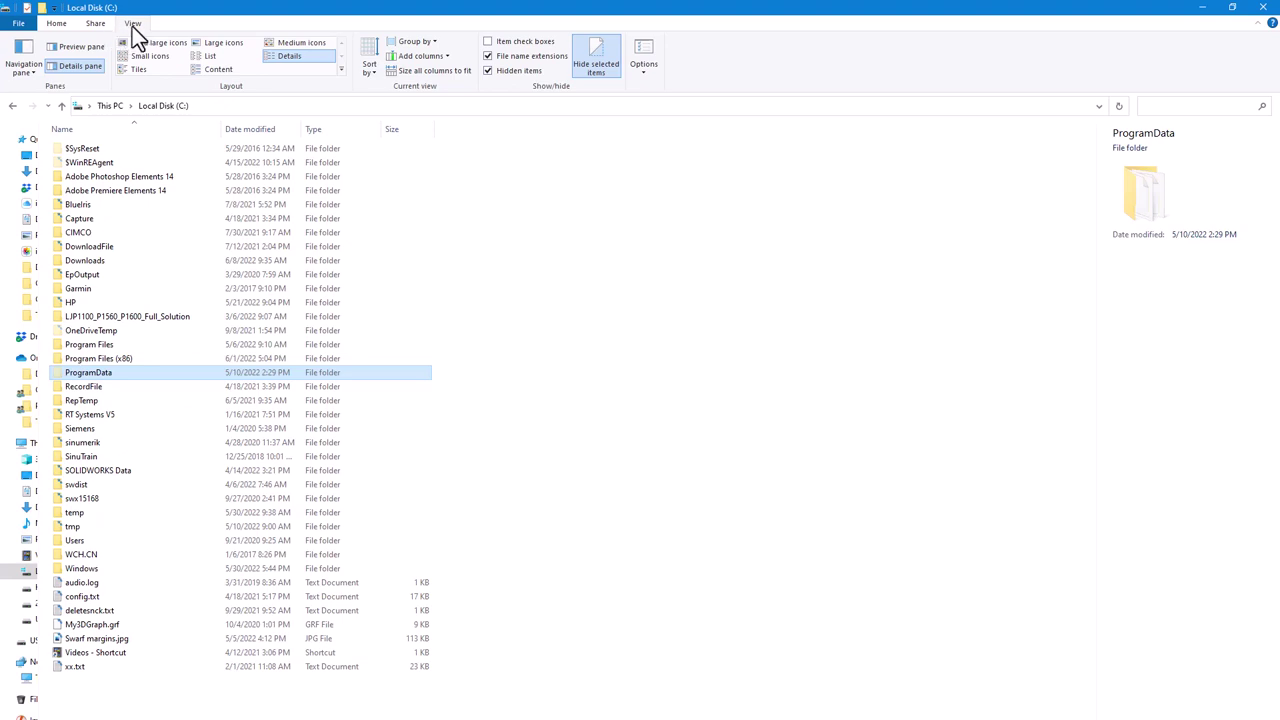
left_click(645, 75)
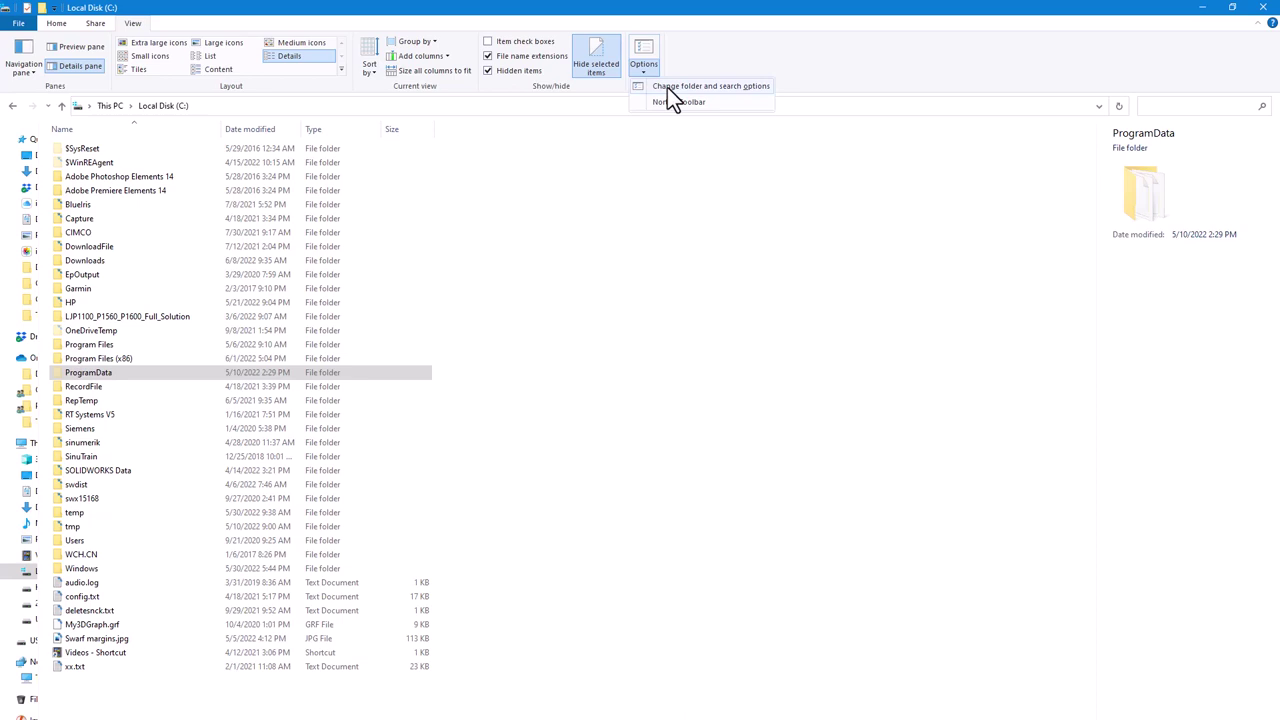
left_click(700, 88)
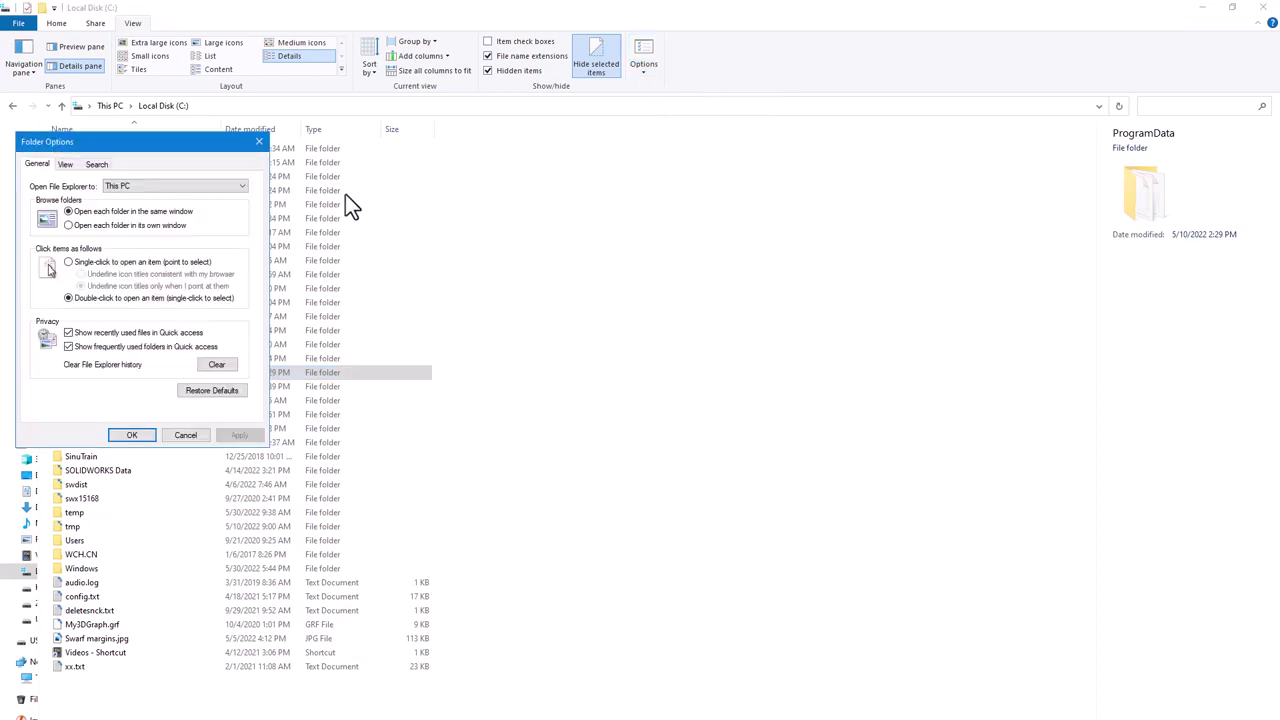
left_click_drag(107, 141, 384, 155)
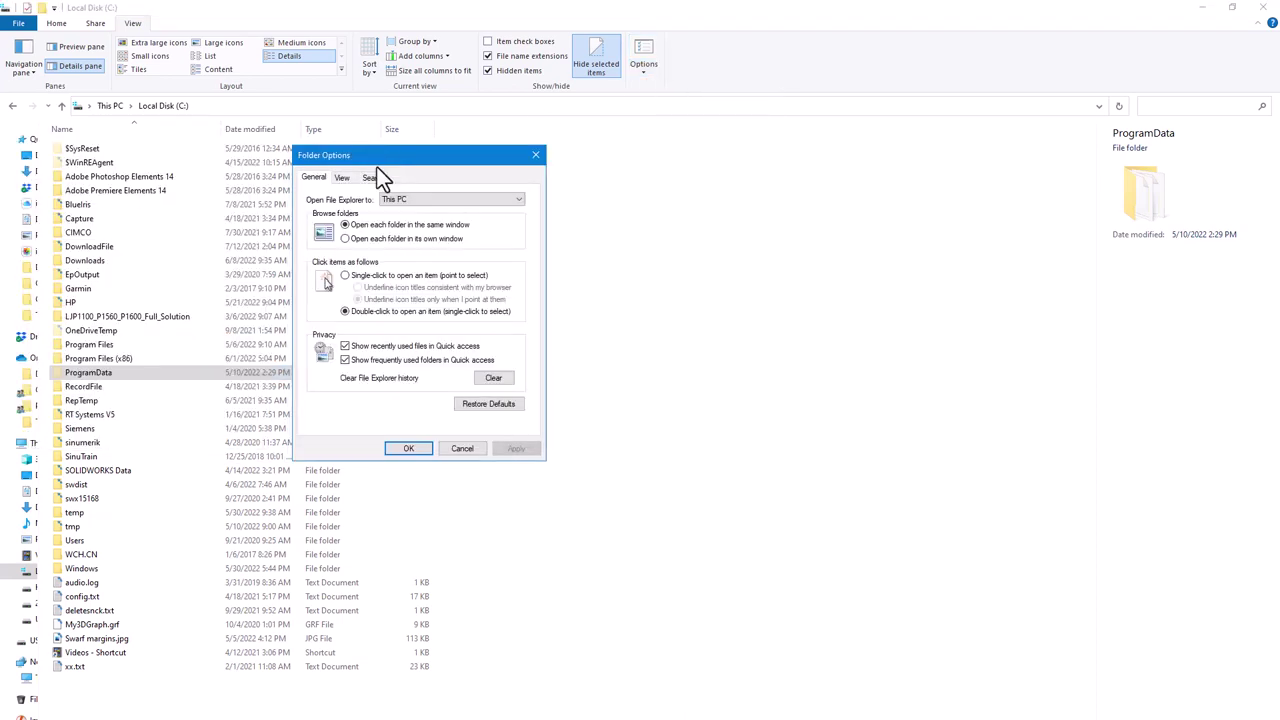
left_click(341, 177)
scroll(393, 328, "down", 2)
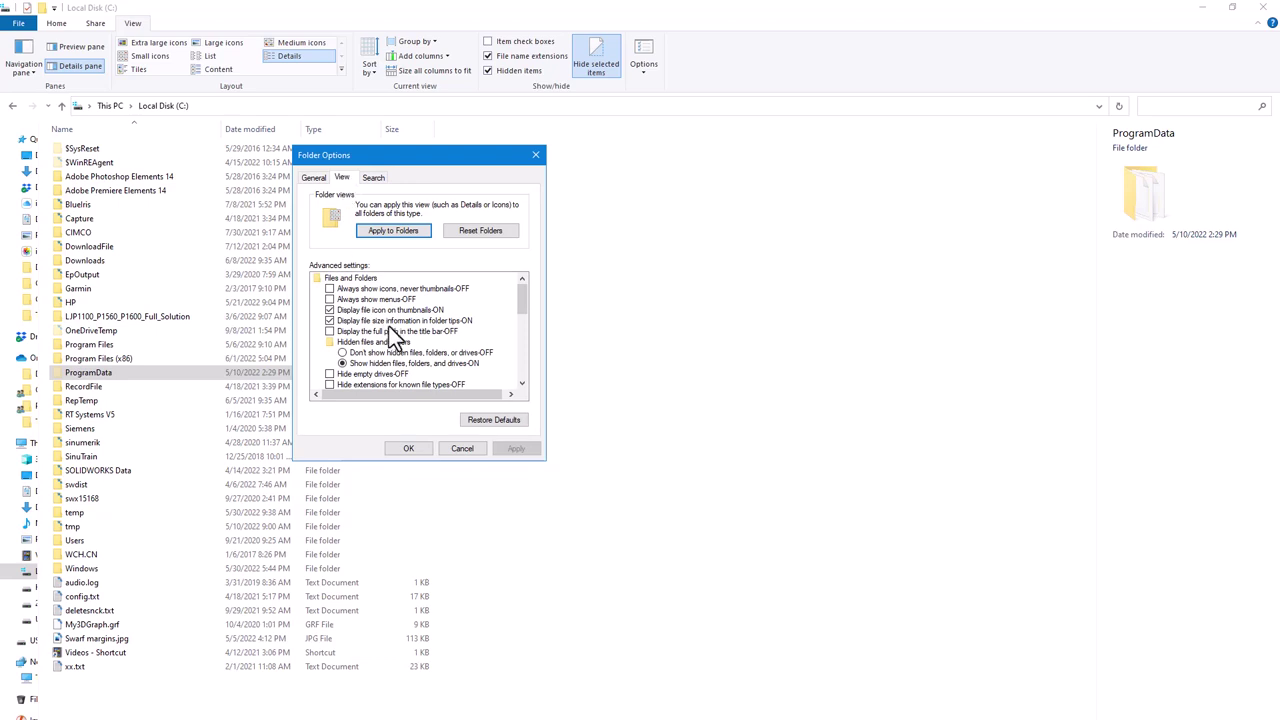
scroll(394, 330, "down", 1)
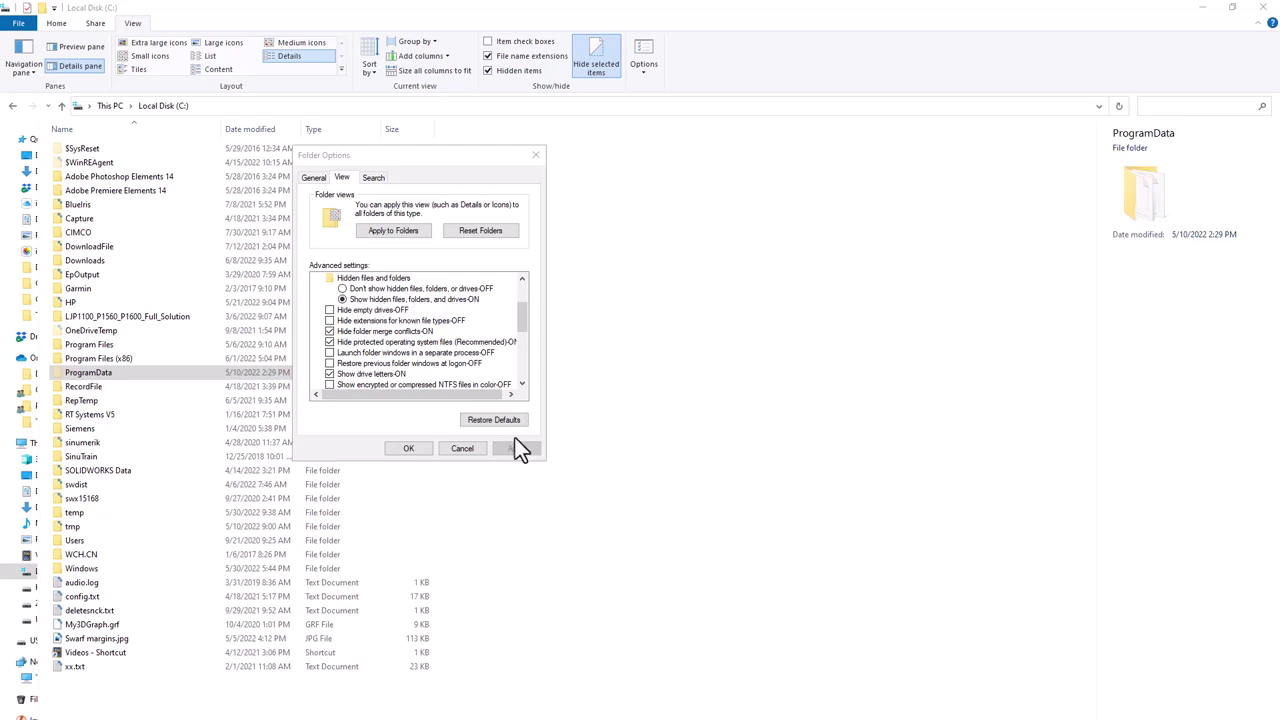
left_click(452, 448)
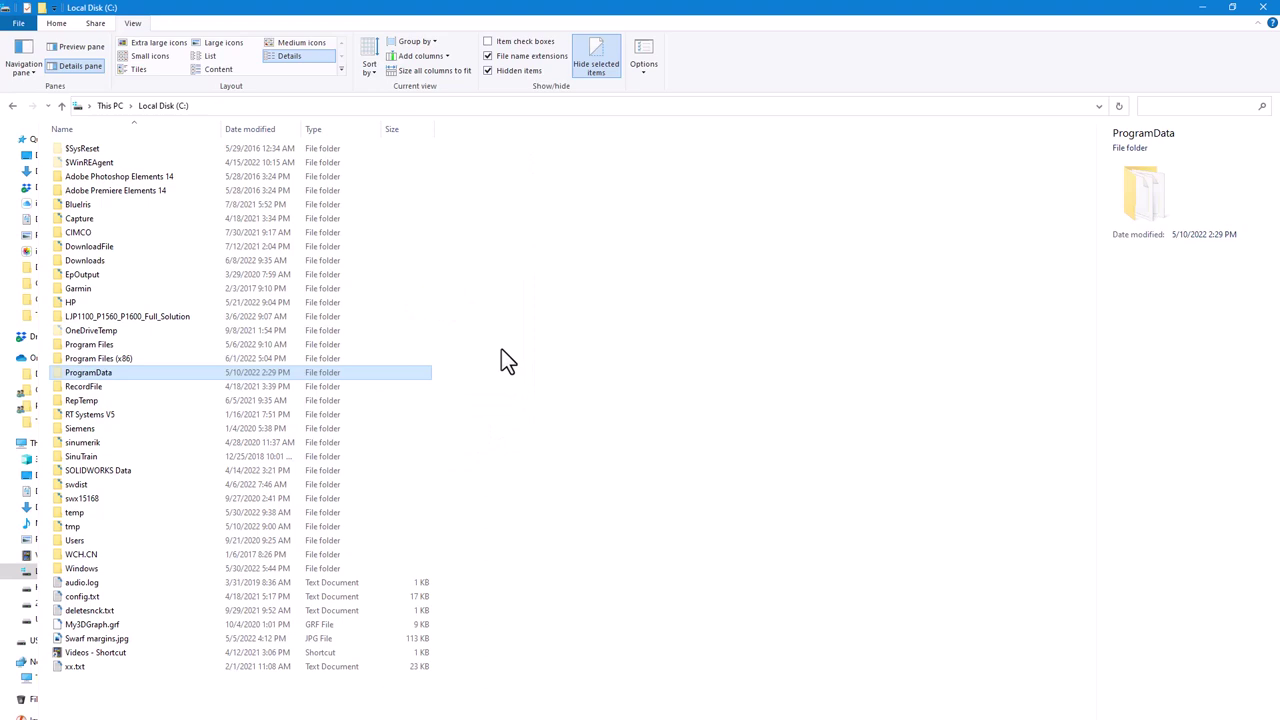
Navigate into ProgramData > CAMBRIO > GibbsCAM > 22.0.39
double_click(104, 375)
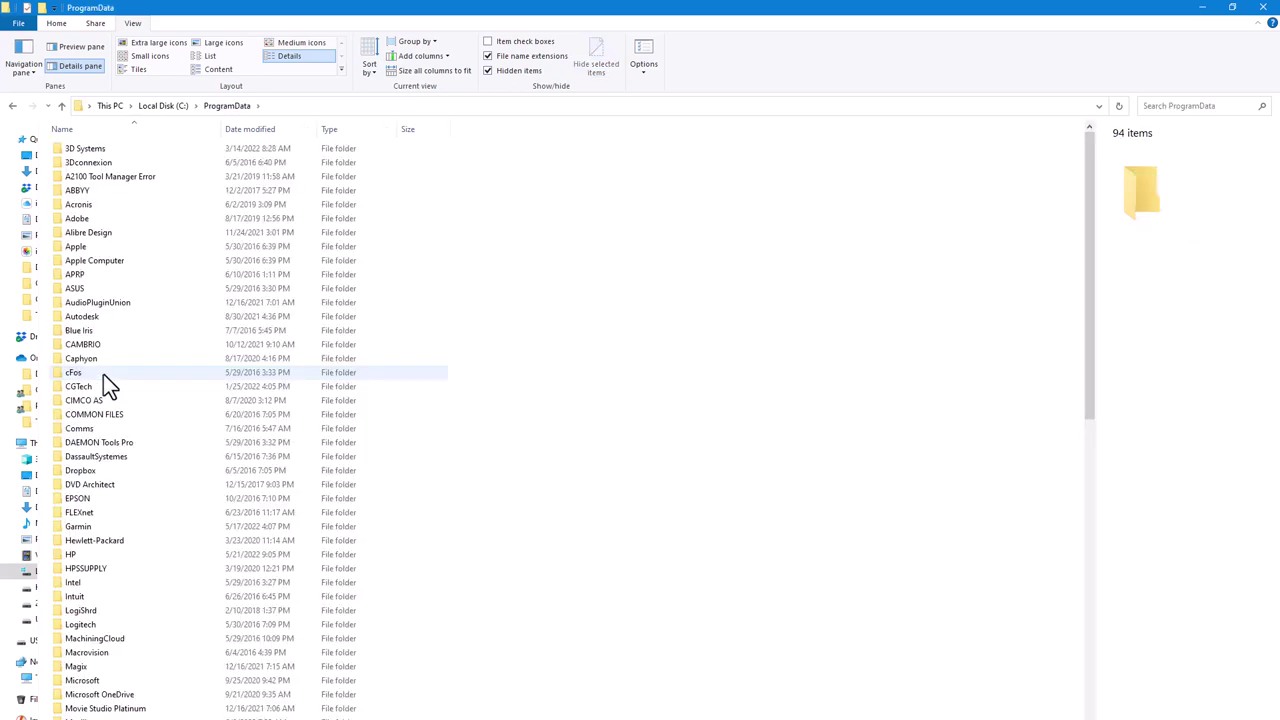
double_click(95, 345)
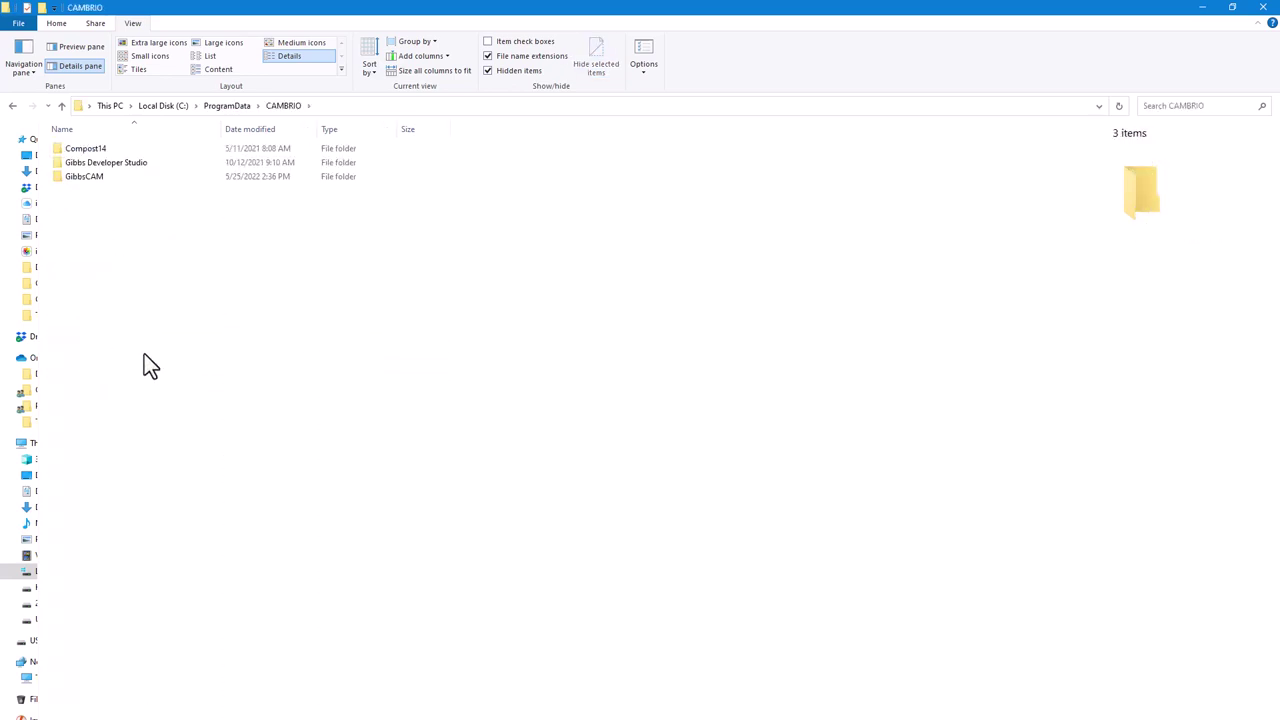
left_click(93, 180)
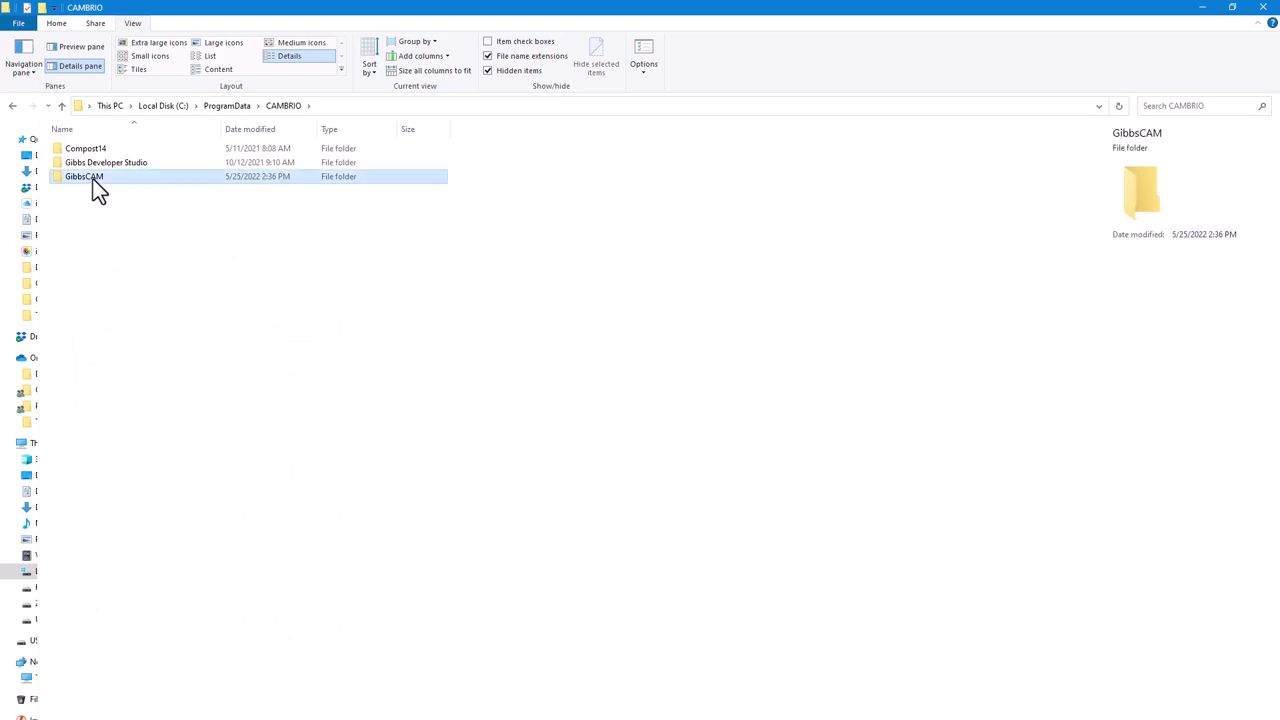
double_click(93, 179)
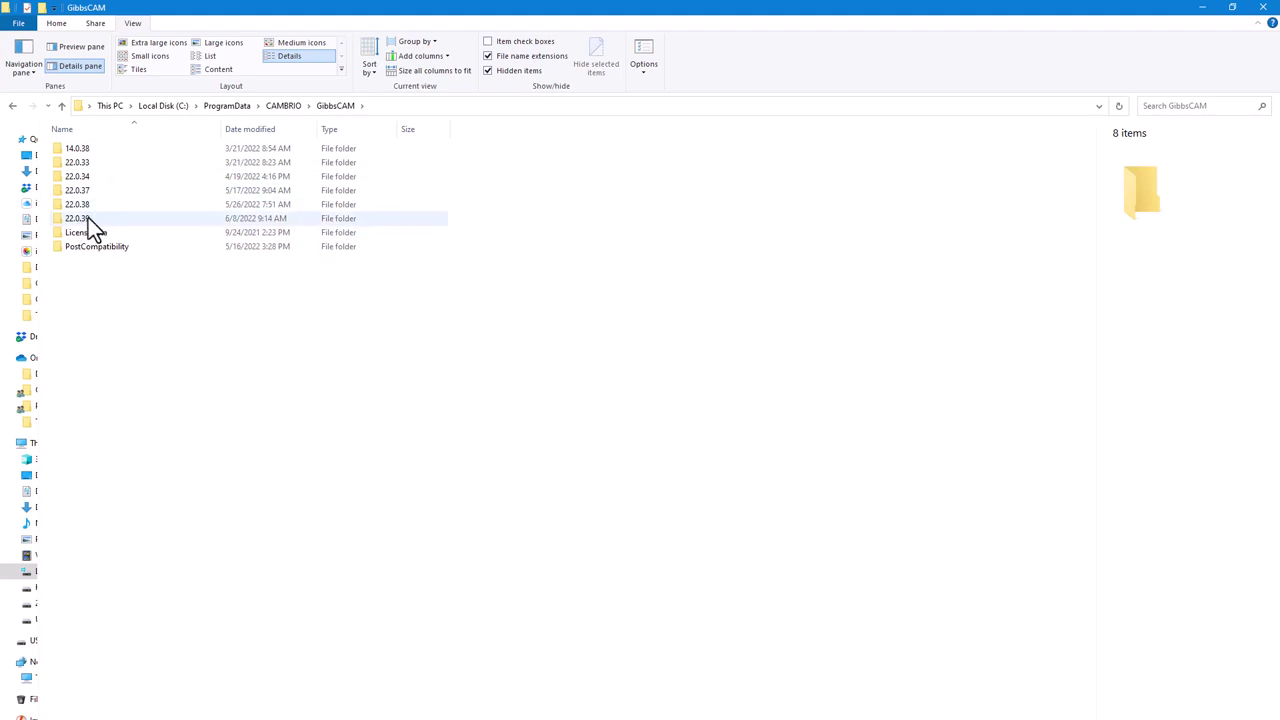
mouse_move(87, 217)
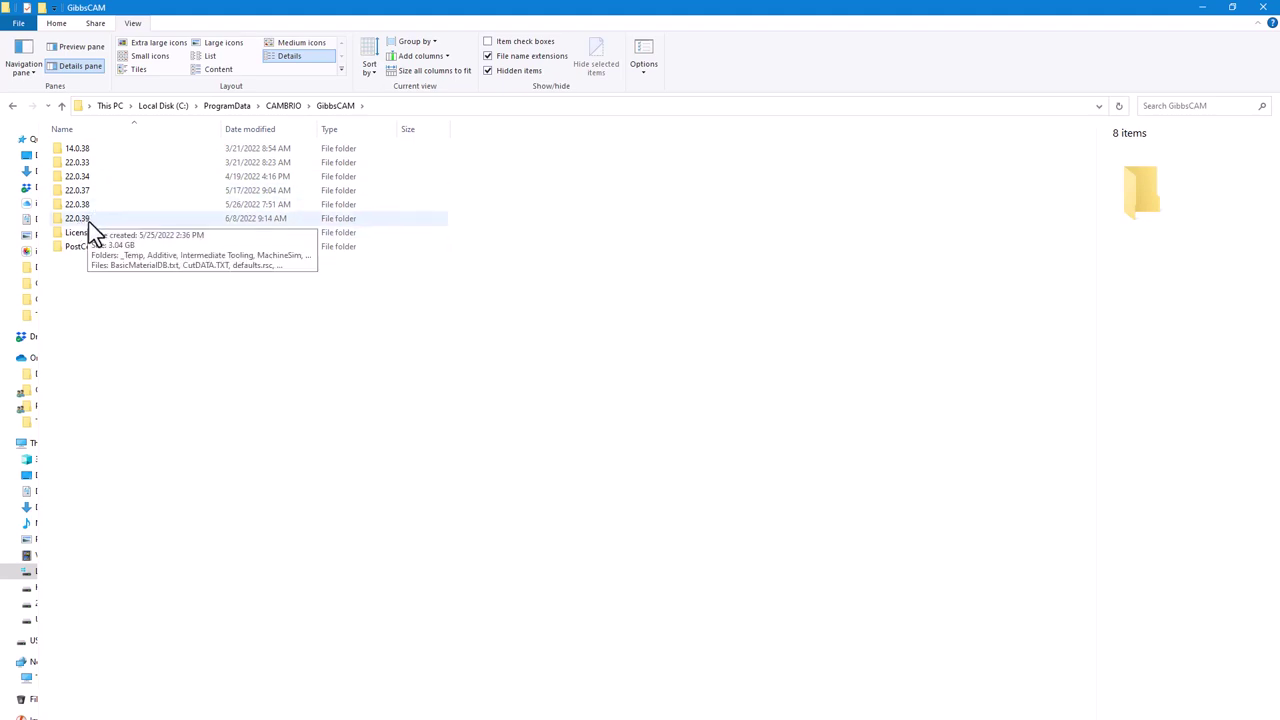
double_click(88, 218)
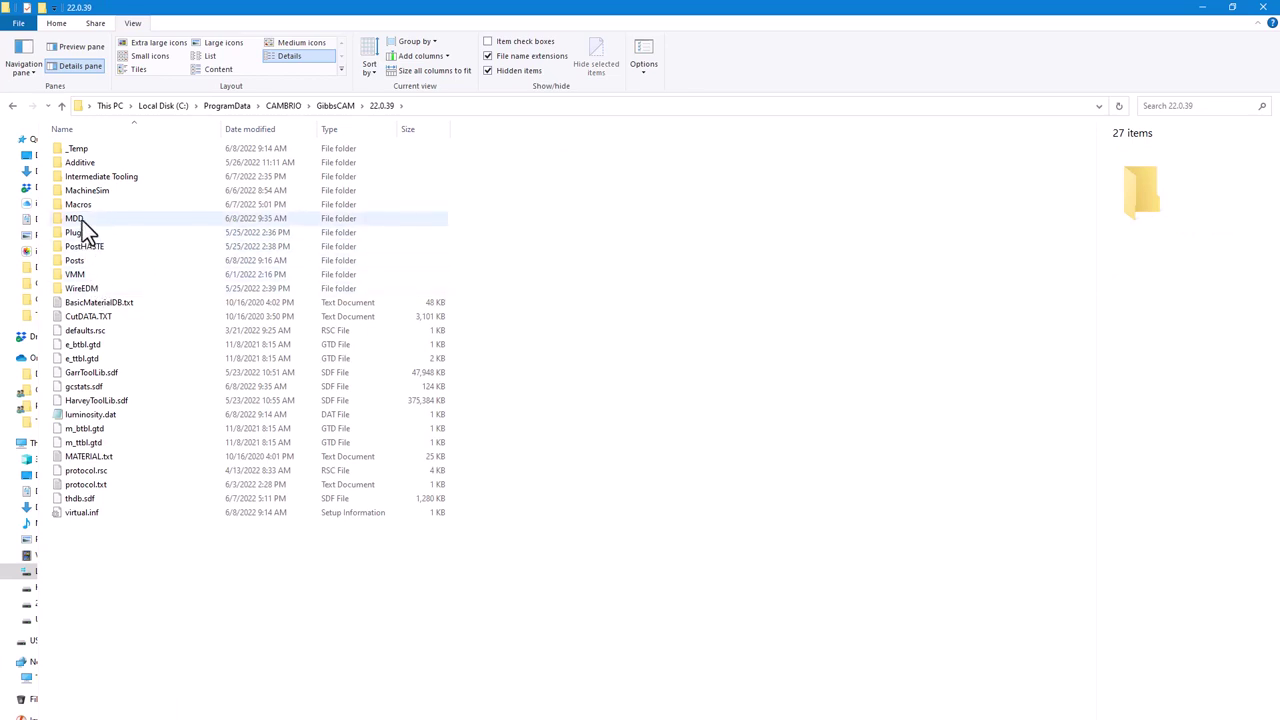
Open the MDD folder and scroll through its file list
double_click(81, 219)
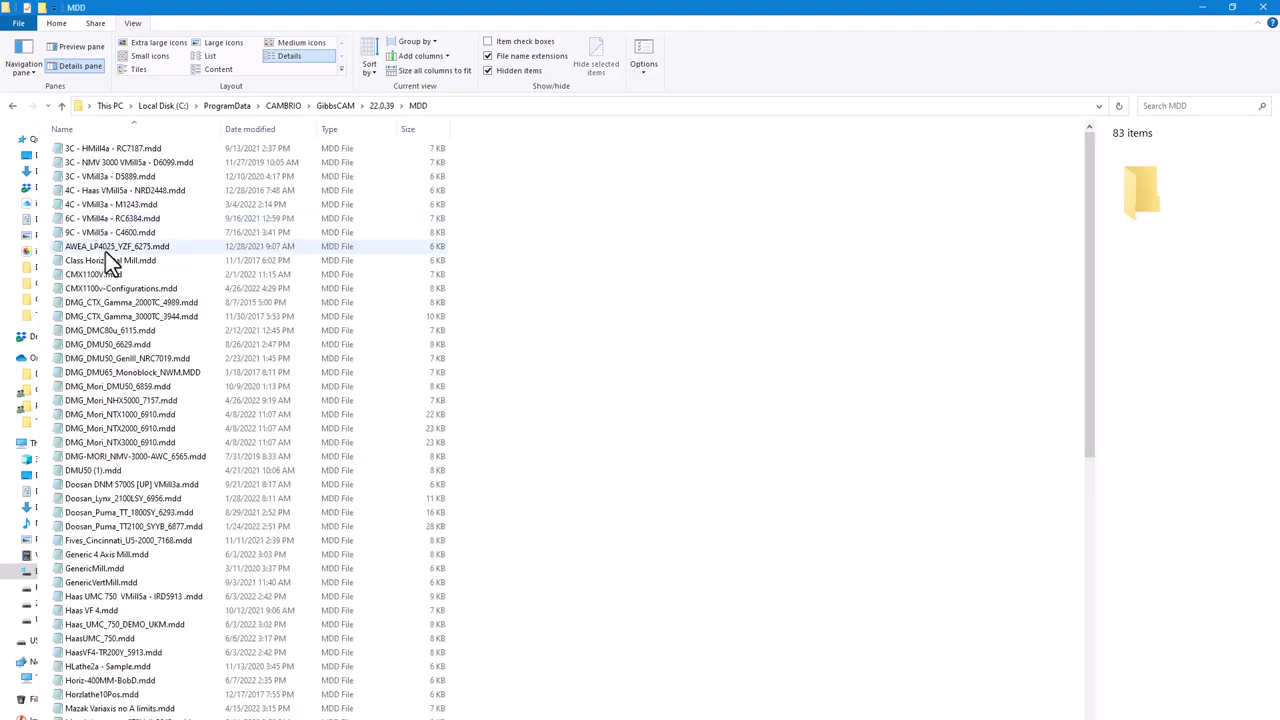
scroll(171, 306, "down", 7)
scroll(180, 317, "down", 6)
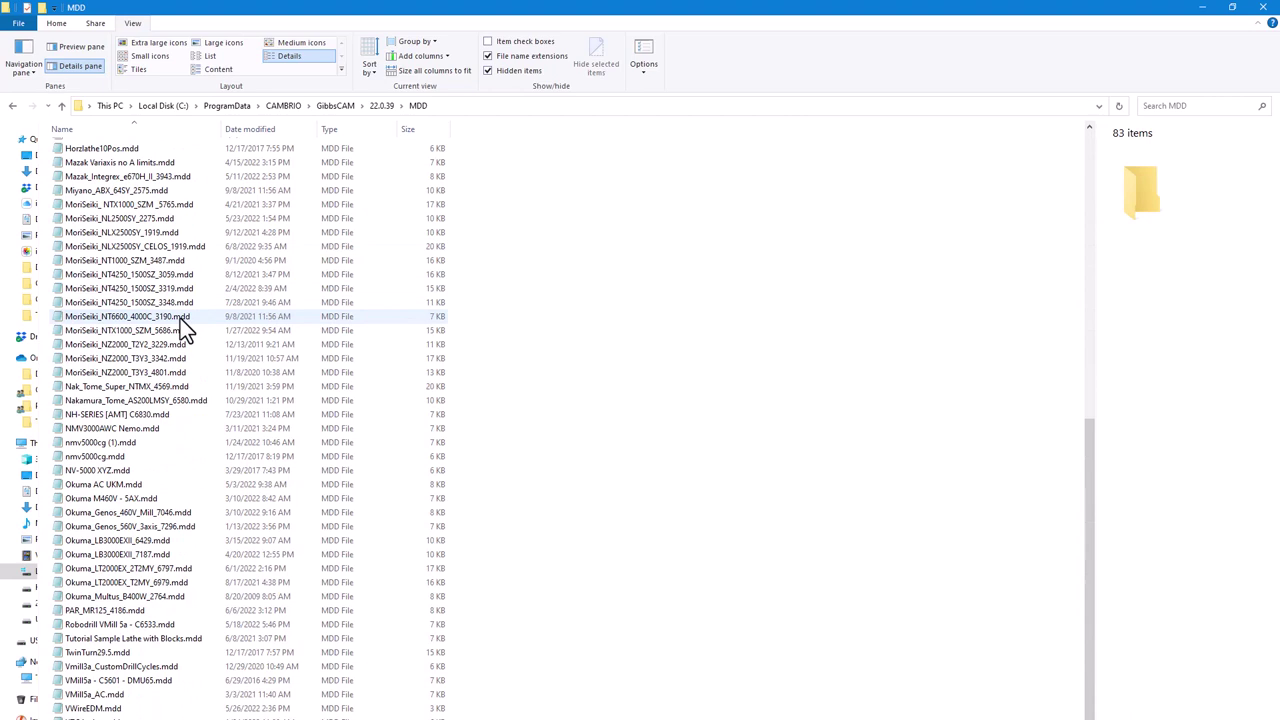
scroll(180, 318, "up", 1)
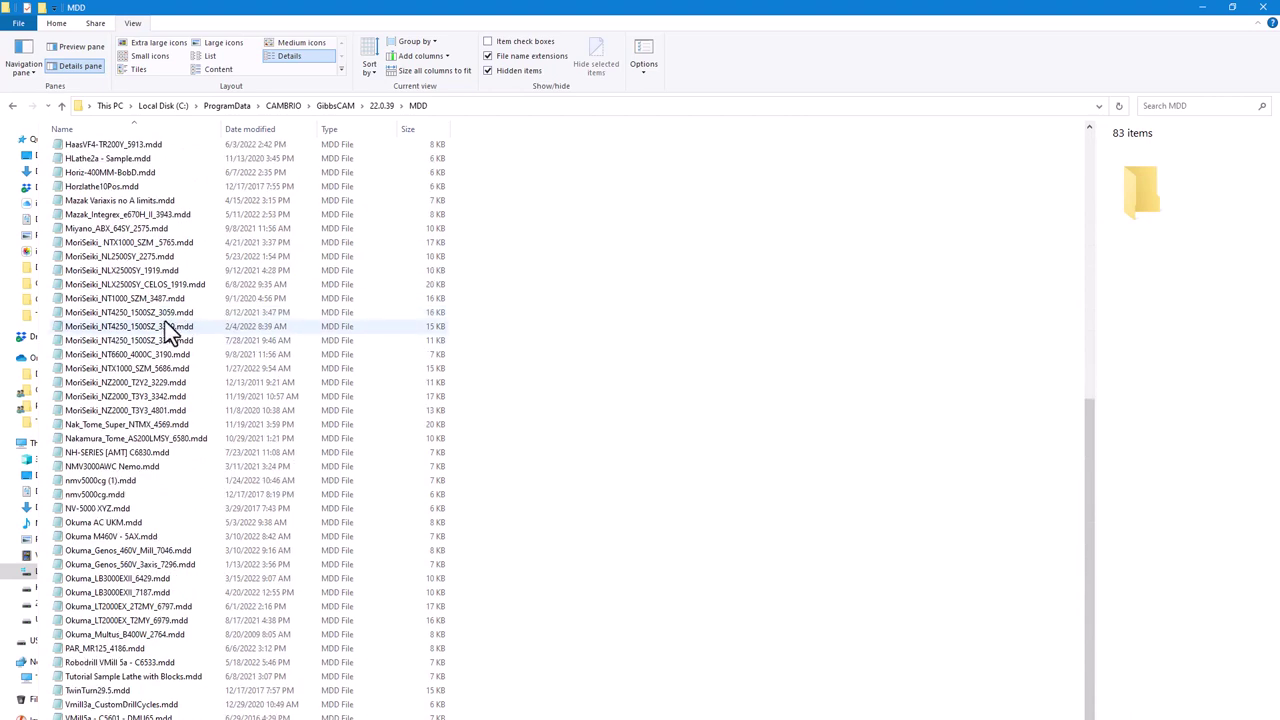
scroll(165, 321, "up", 1)
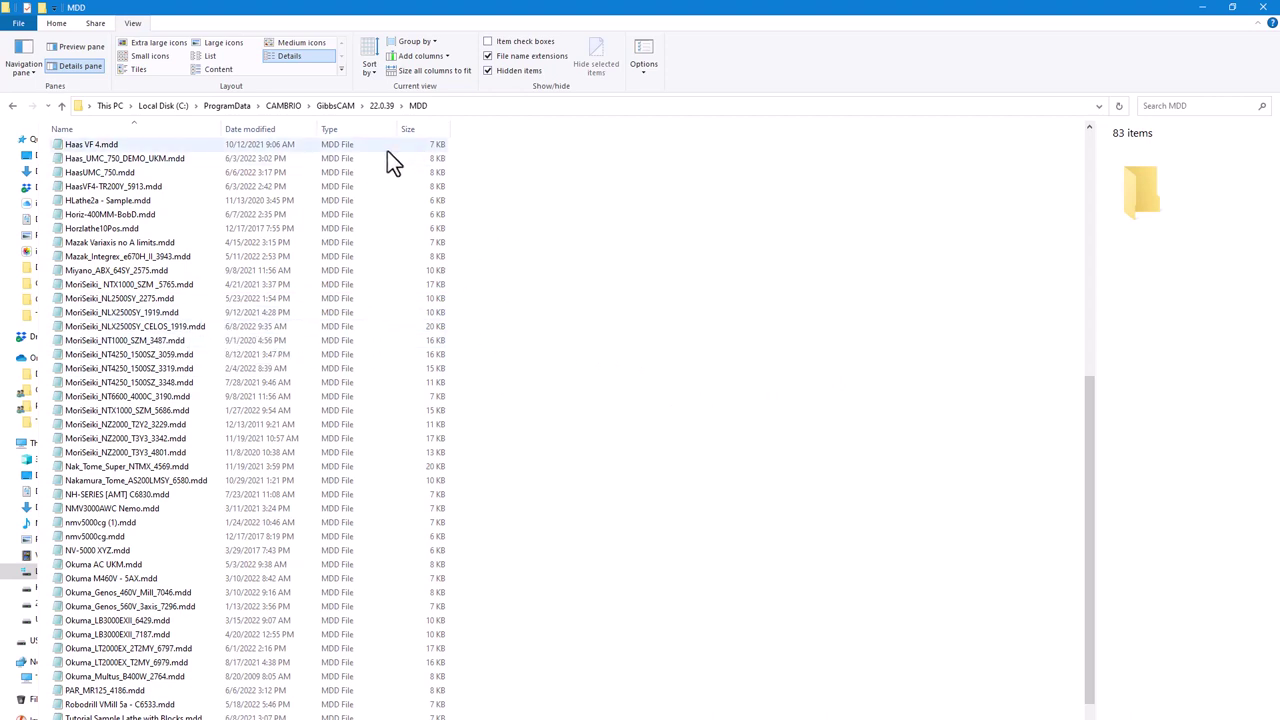
Go back to 22.0.39, view the VMM folder, and close Explorer
left_click(382, 106)
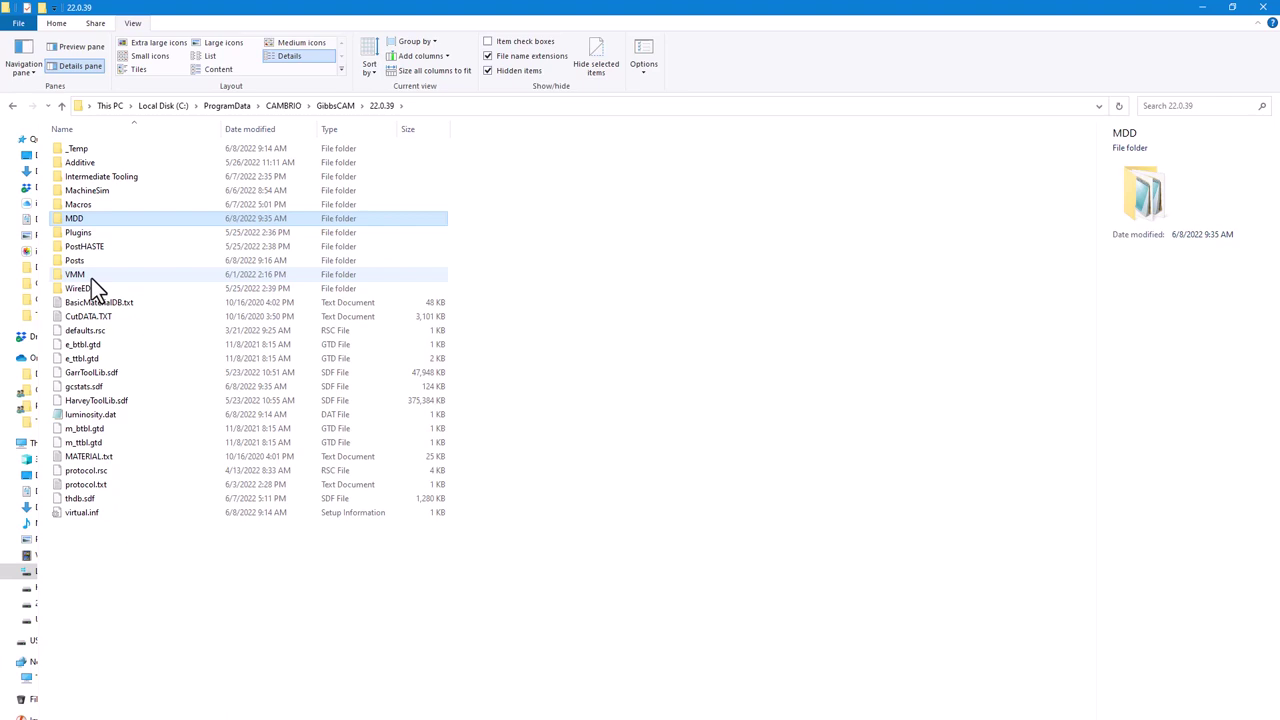
double_click(91, 275)
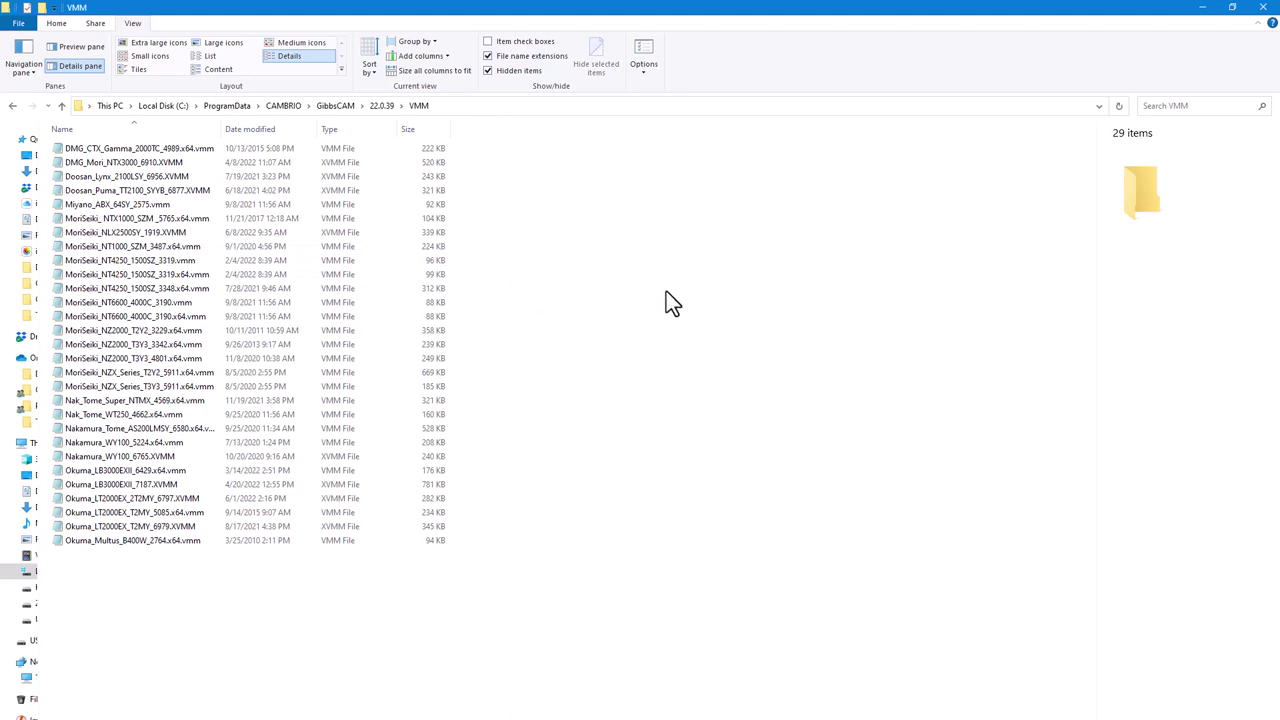
left_click(1263, 8)
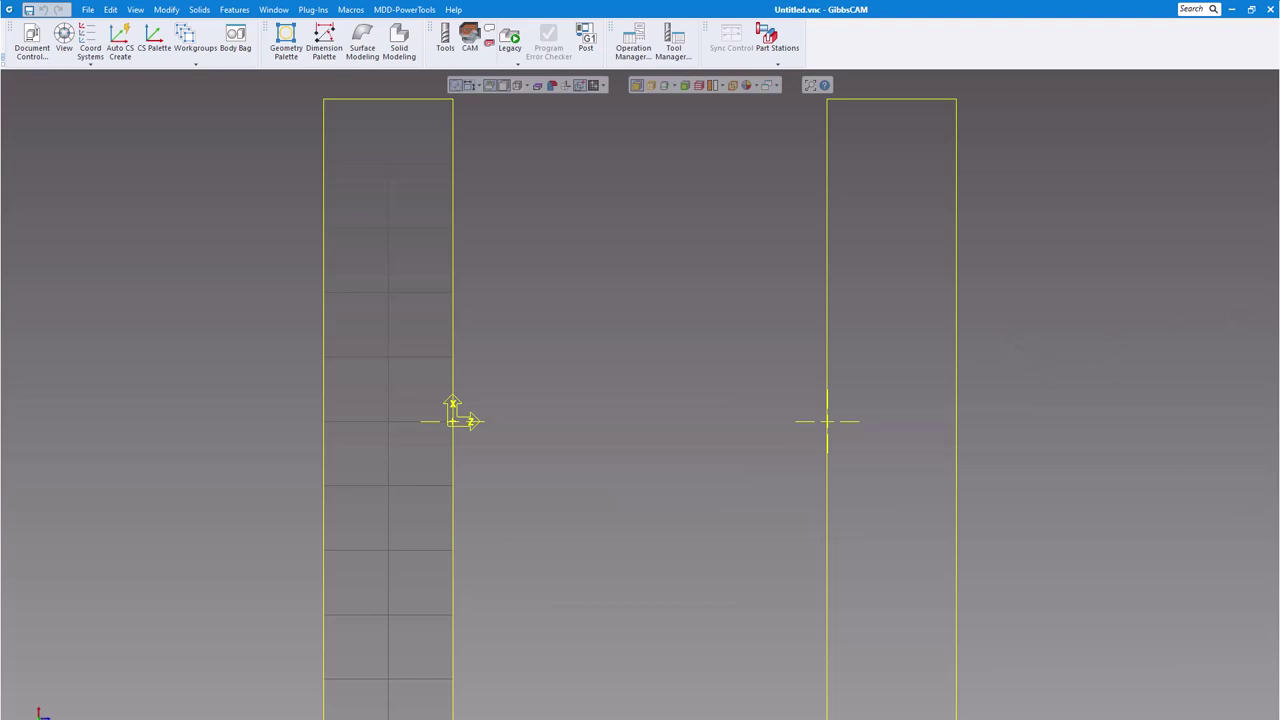
Unzip the MS NLX2500SY Celos 4AS zip into Downloads with WinZip > Unzip to here
left_click_drag(1279, 235, 766, 182)
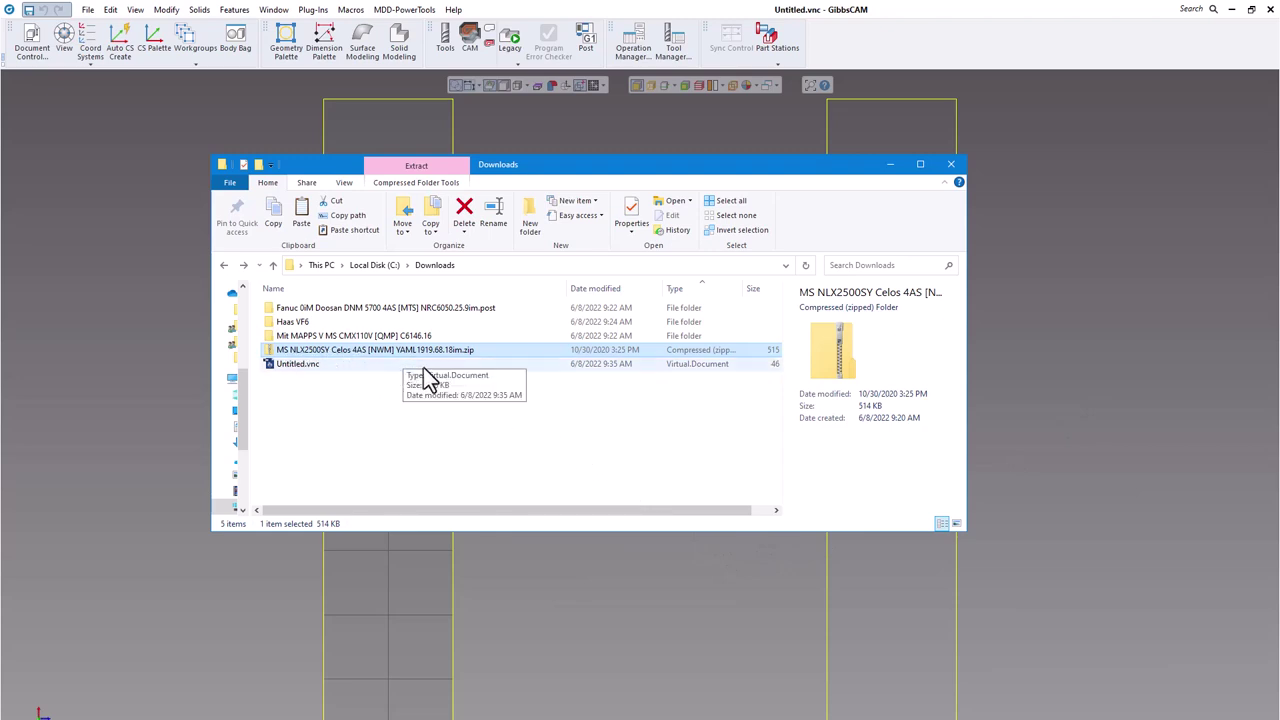
right_click(347, 353)
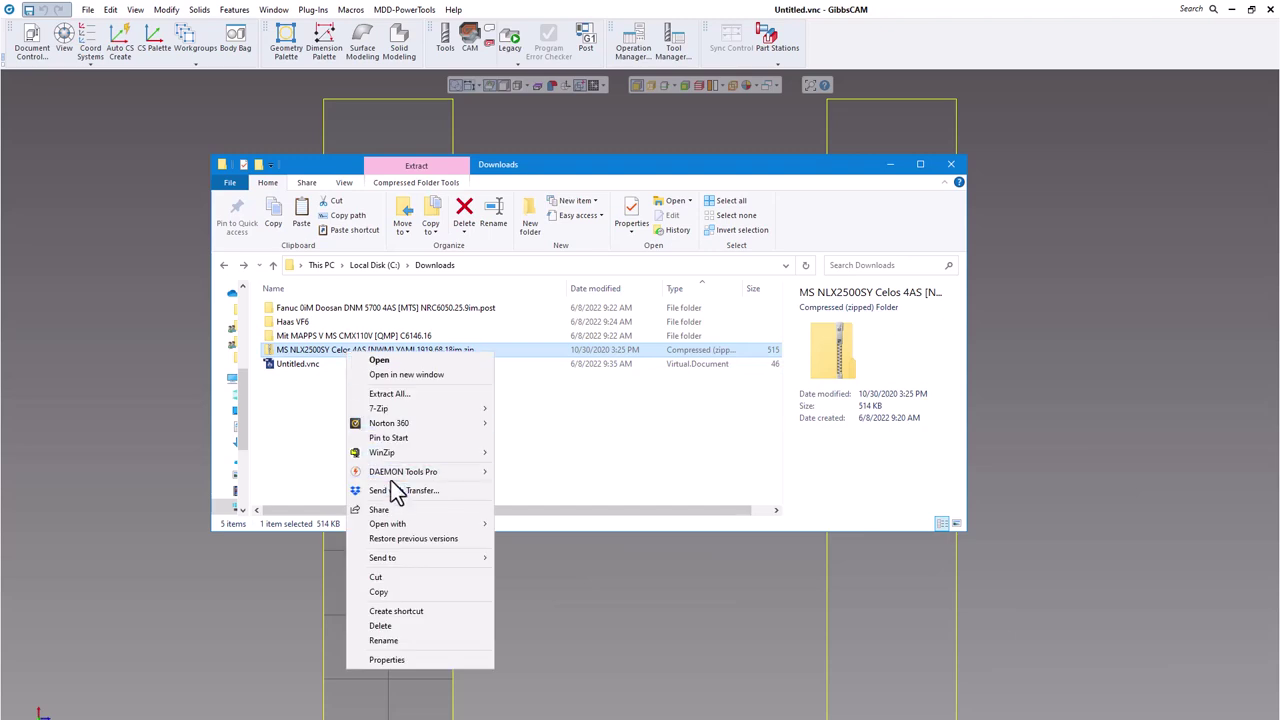
mouse_move(392, 455)
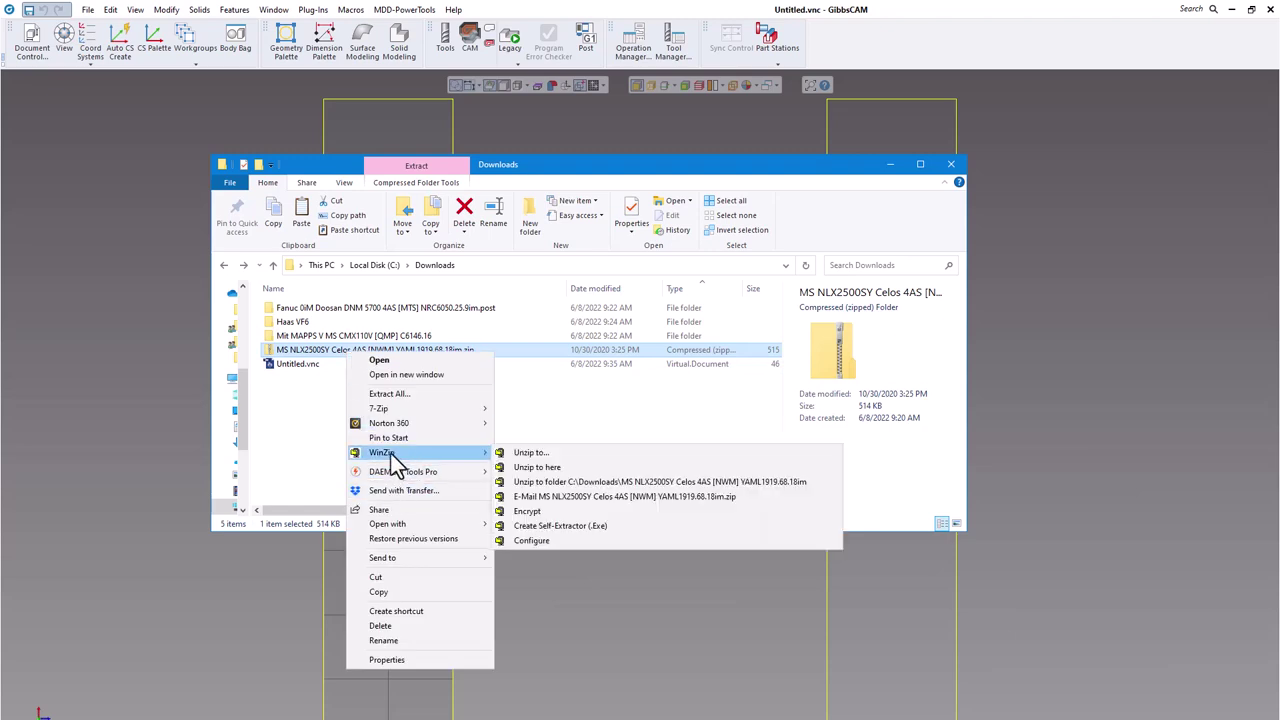
left_click(538, 467)
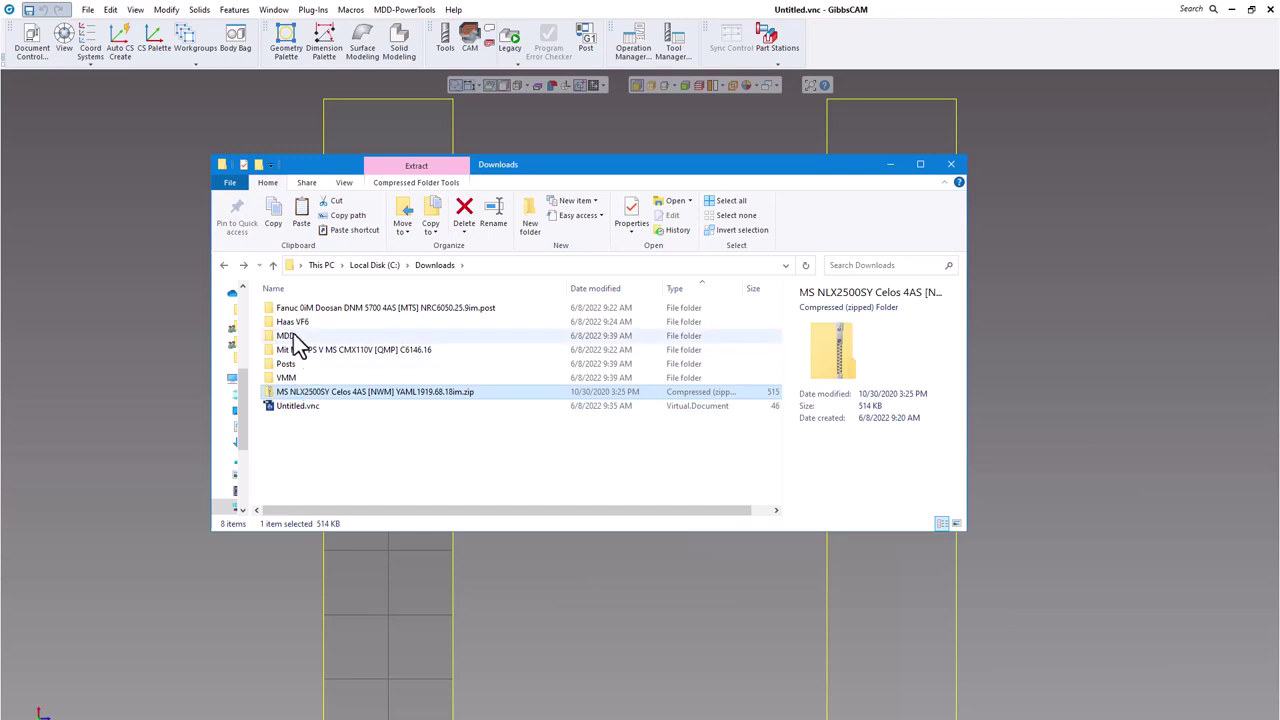
right_click(323, 434)
mouse_move(393, 610)
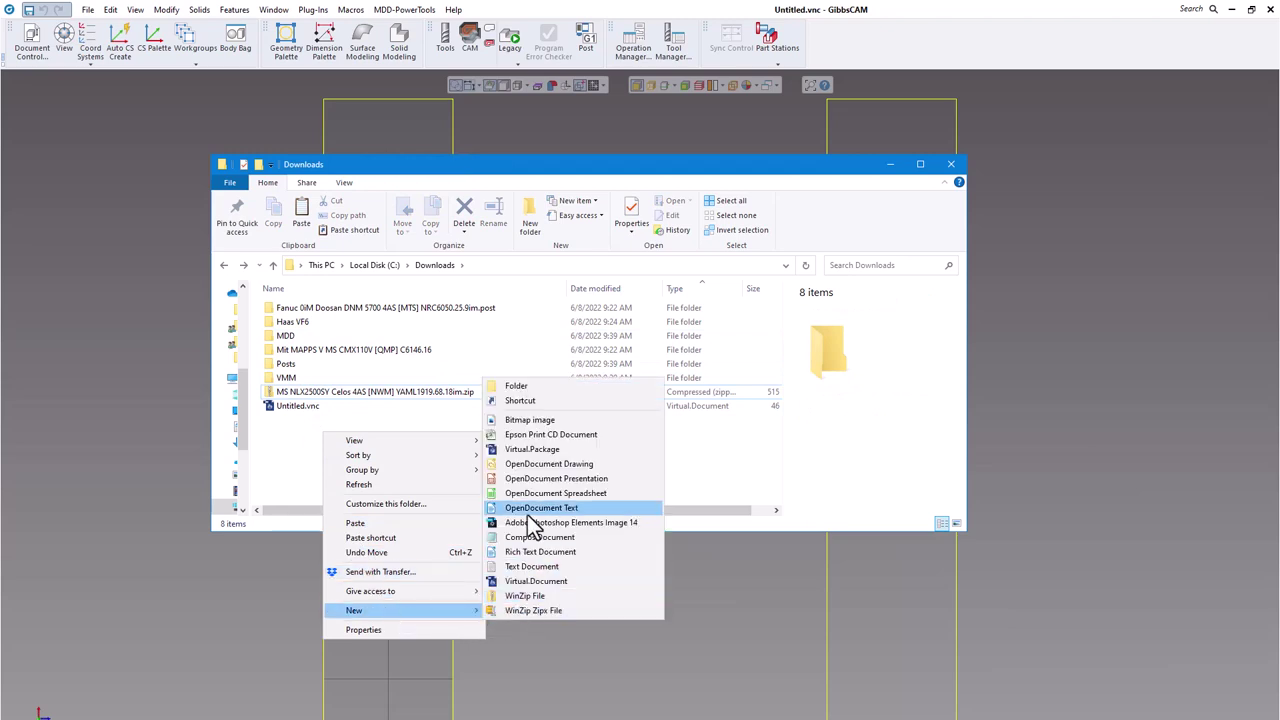
left_click(517, 388)
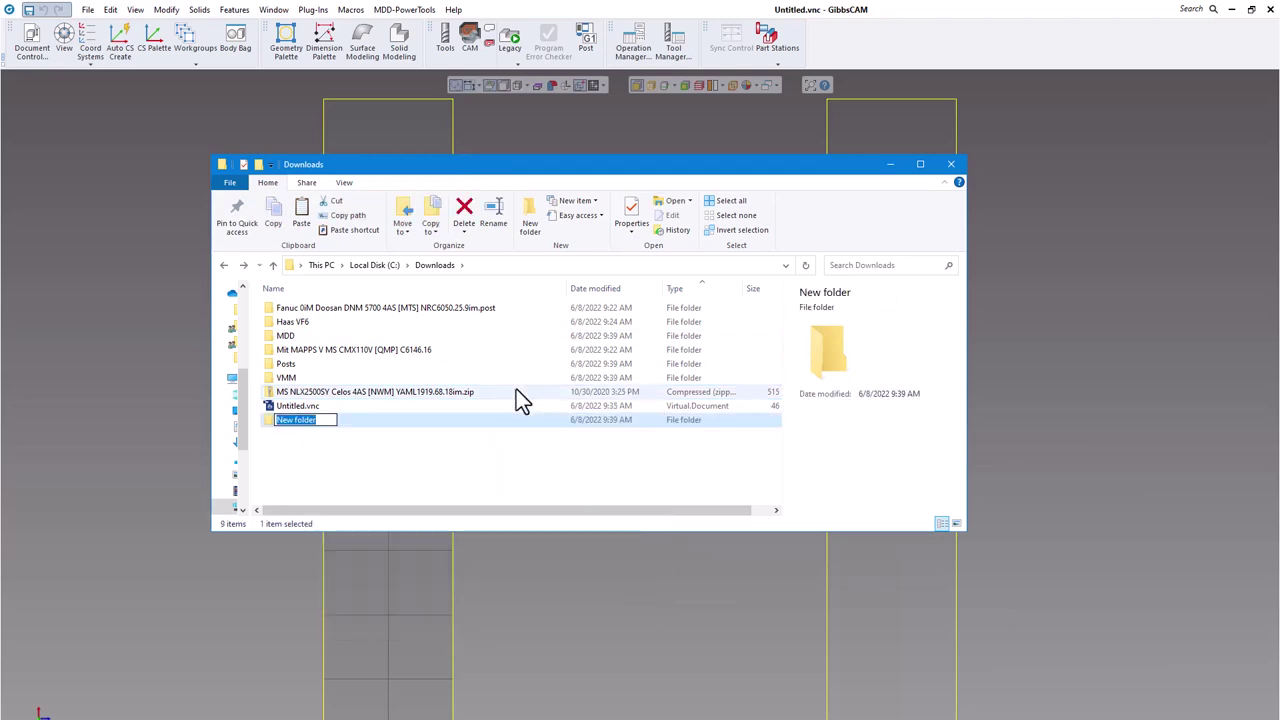
type("NLX")
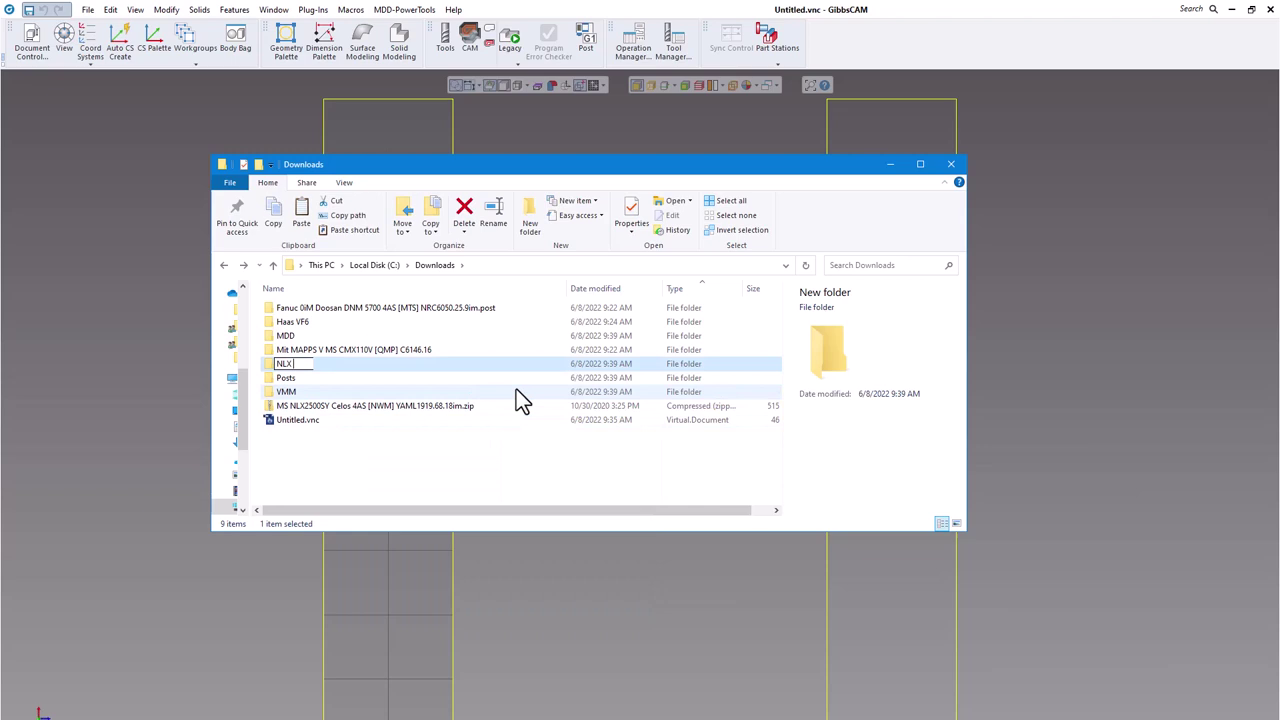
type(" Mori")
key("Return")
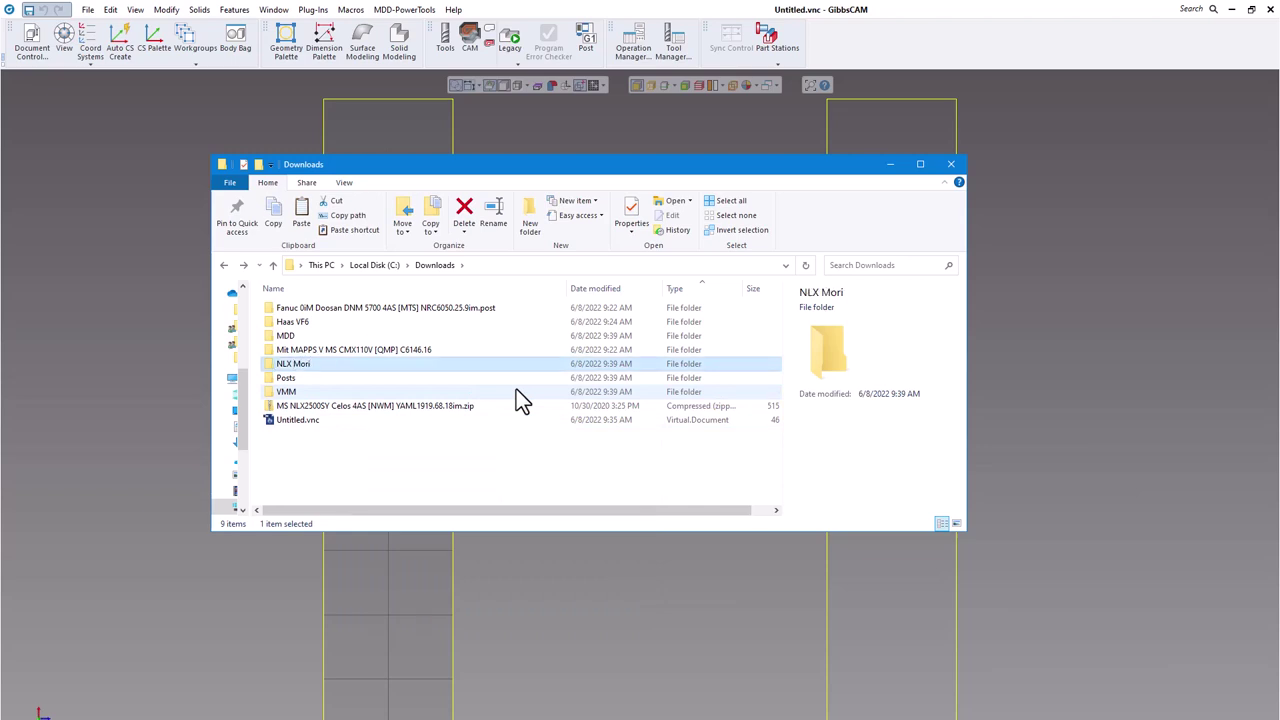
mouse_move(290, 336)
left_mouse_down()
mouse_move(288, 370)
mouse_move(306, 371)
mouse_move(293, 380)
mouse_move(290, 335)
mouse_move(297, 353)
left_mouse_up()
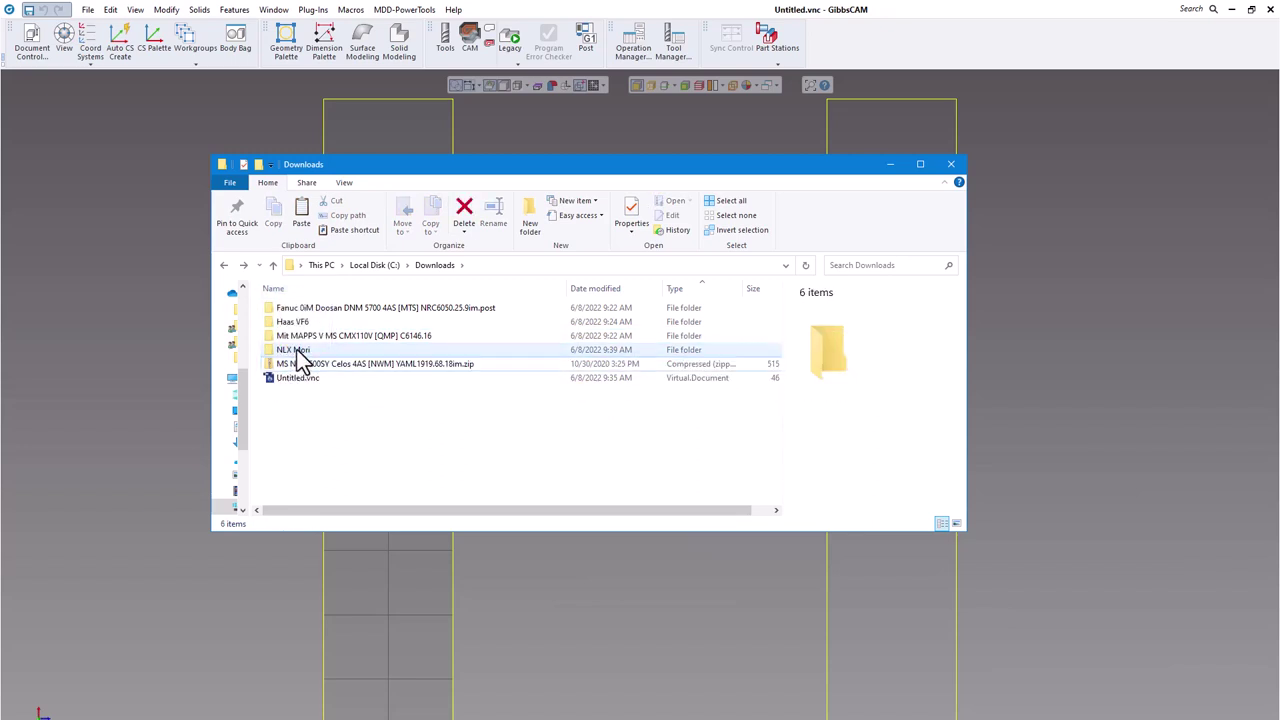
Open NLX Mori > Posts and widen the Name column to read the post file names
double_click(296, 352)
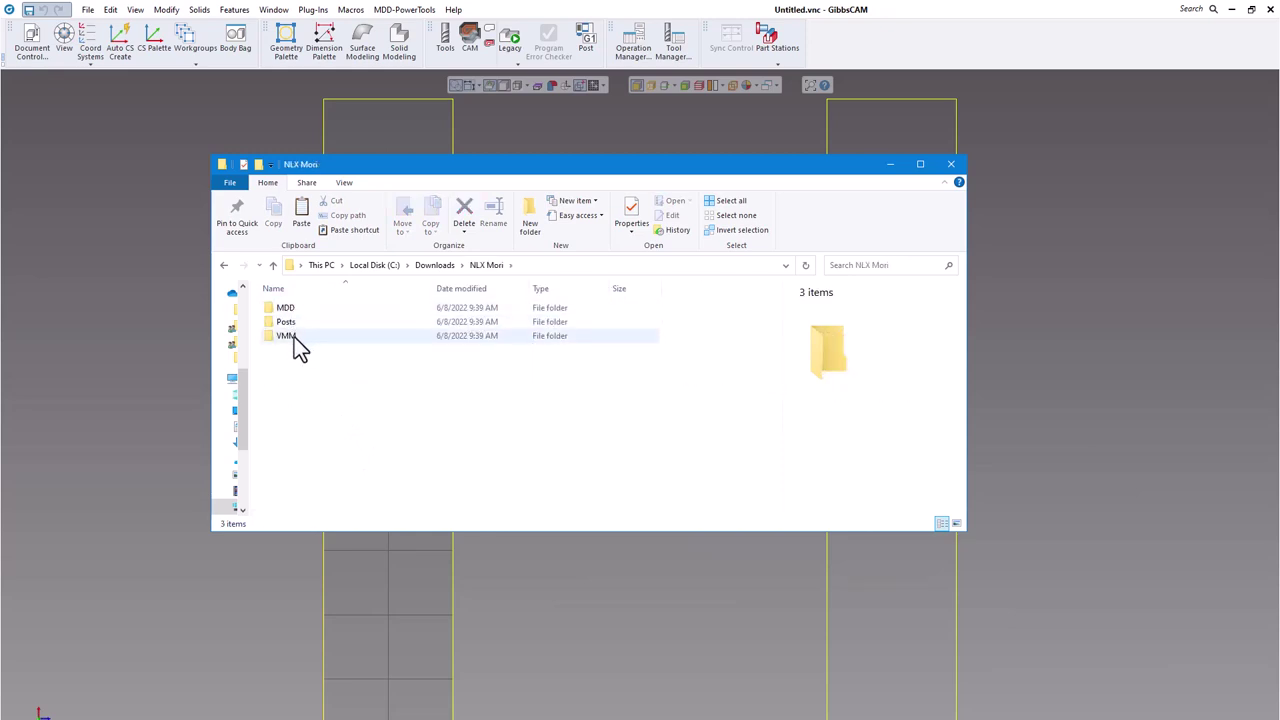
left_click(290, 324)
double_click(288, 324)
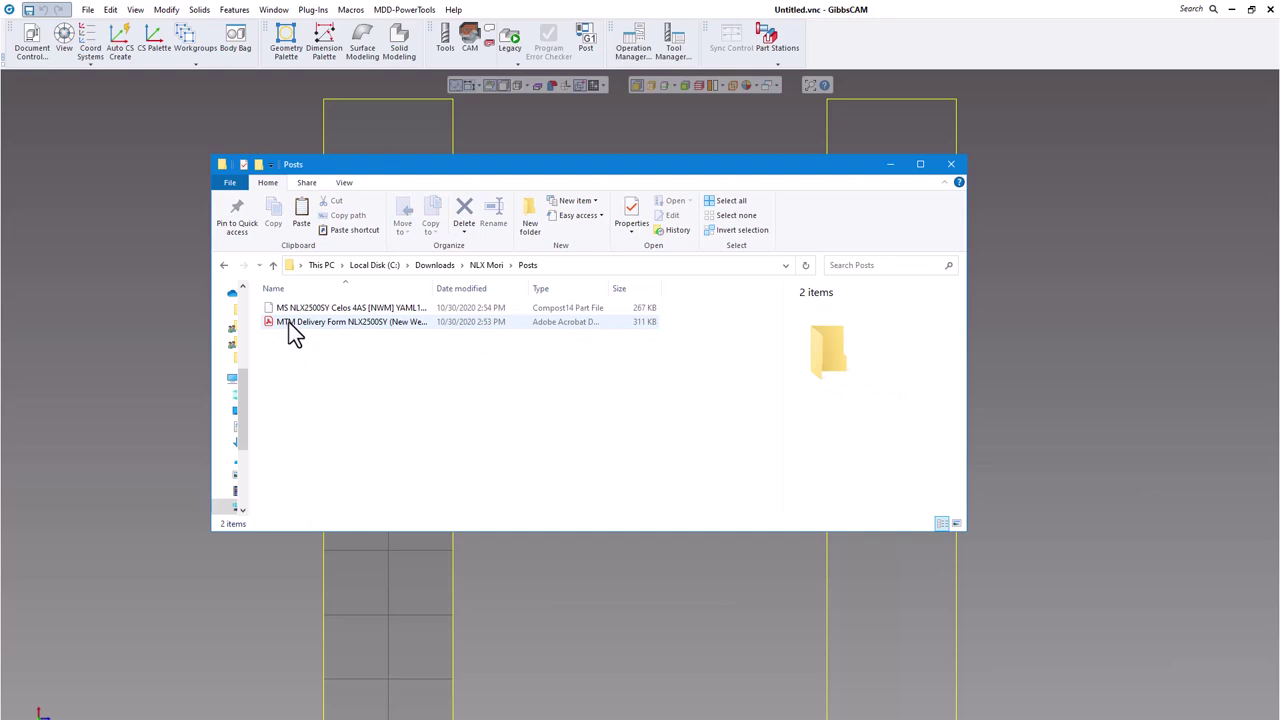
left_click_drag(432, 288, 649, 294)
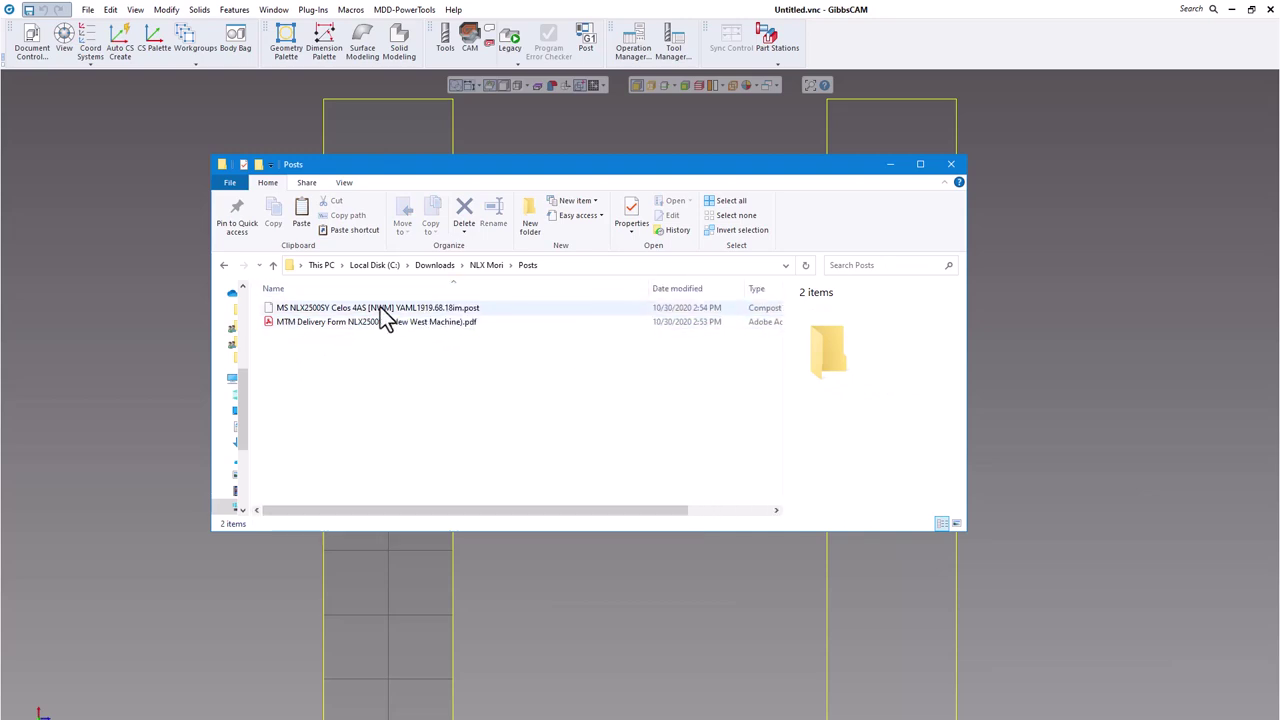
left_click(489, 270)
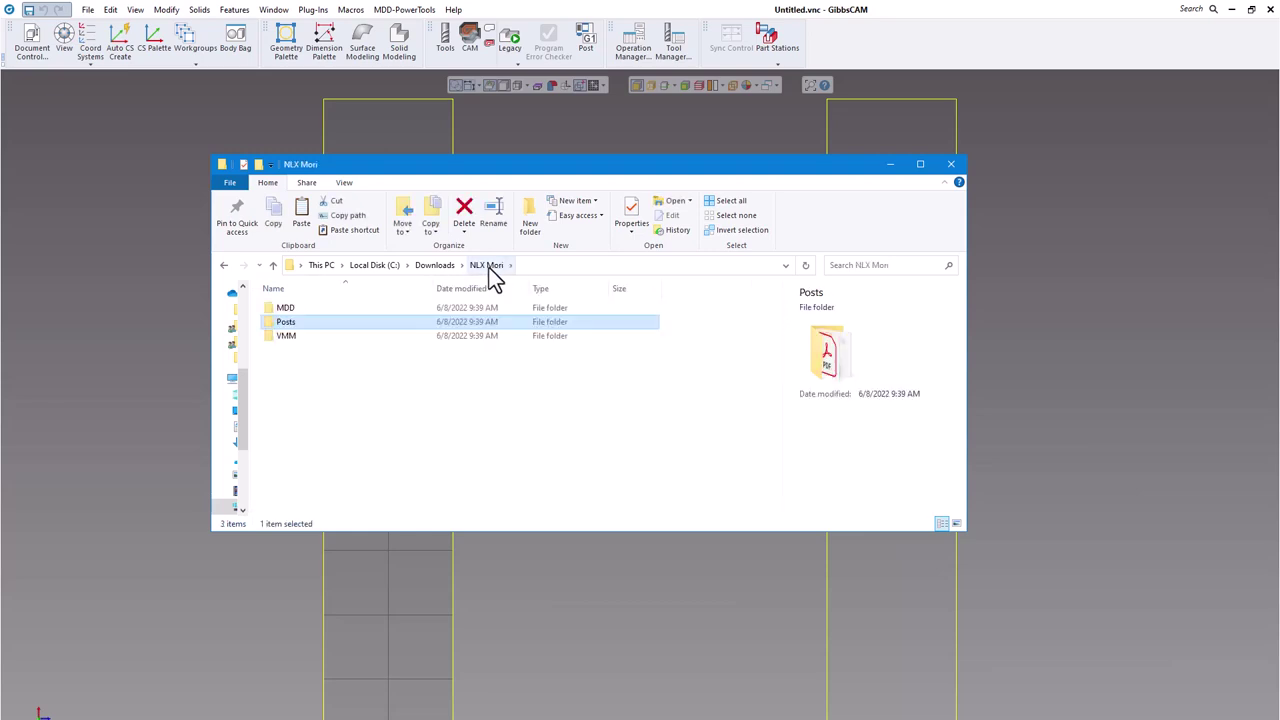
Check the MDD file and the VMM folder's contents, then close Explorer
double_click(287, 309)
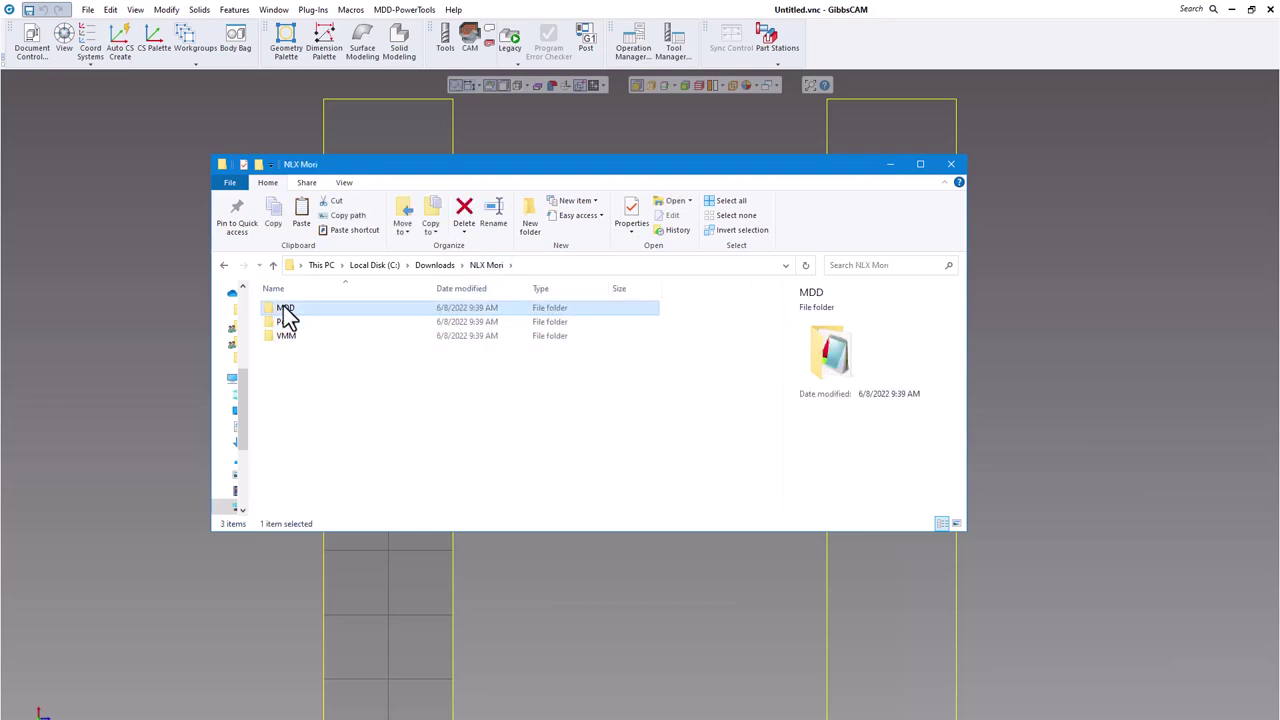
right_click(315, 309)
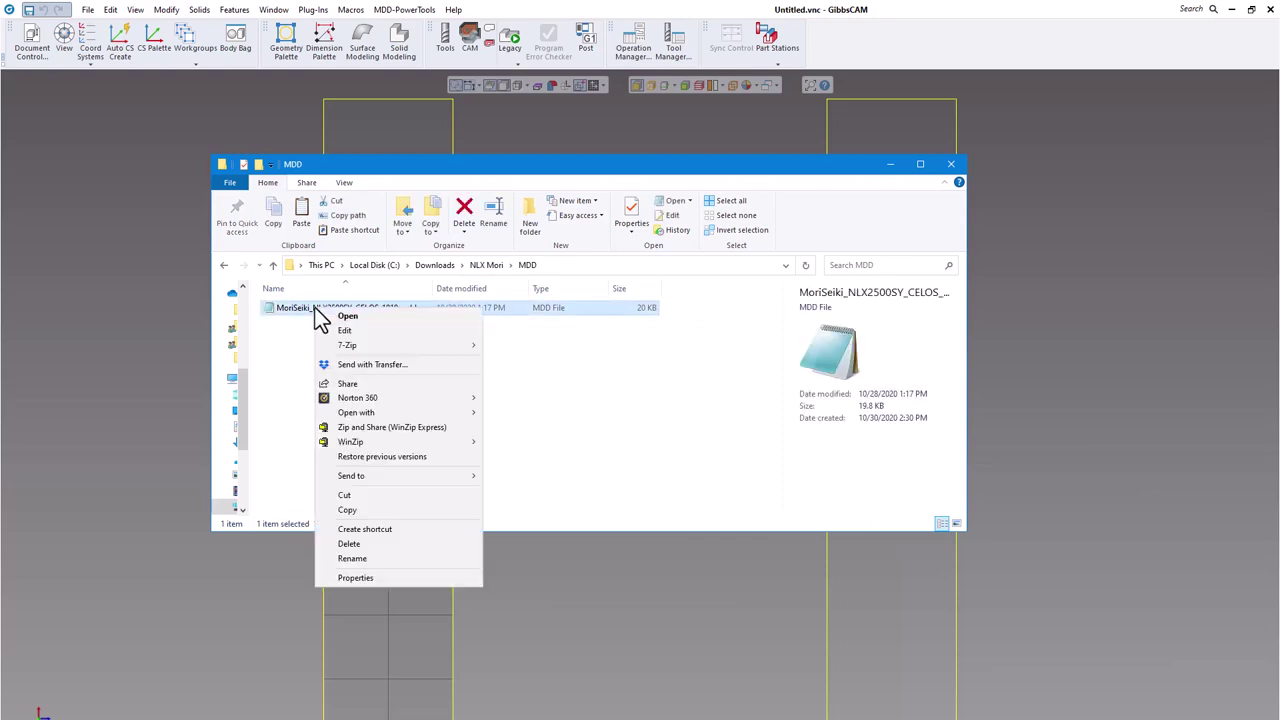
left_click(529, 405)
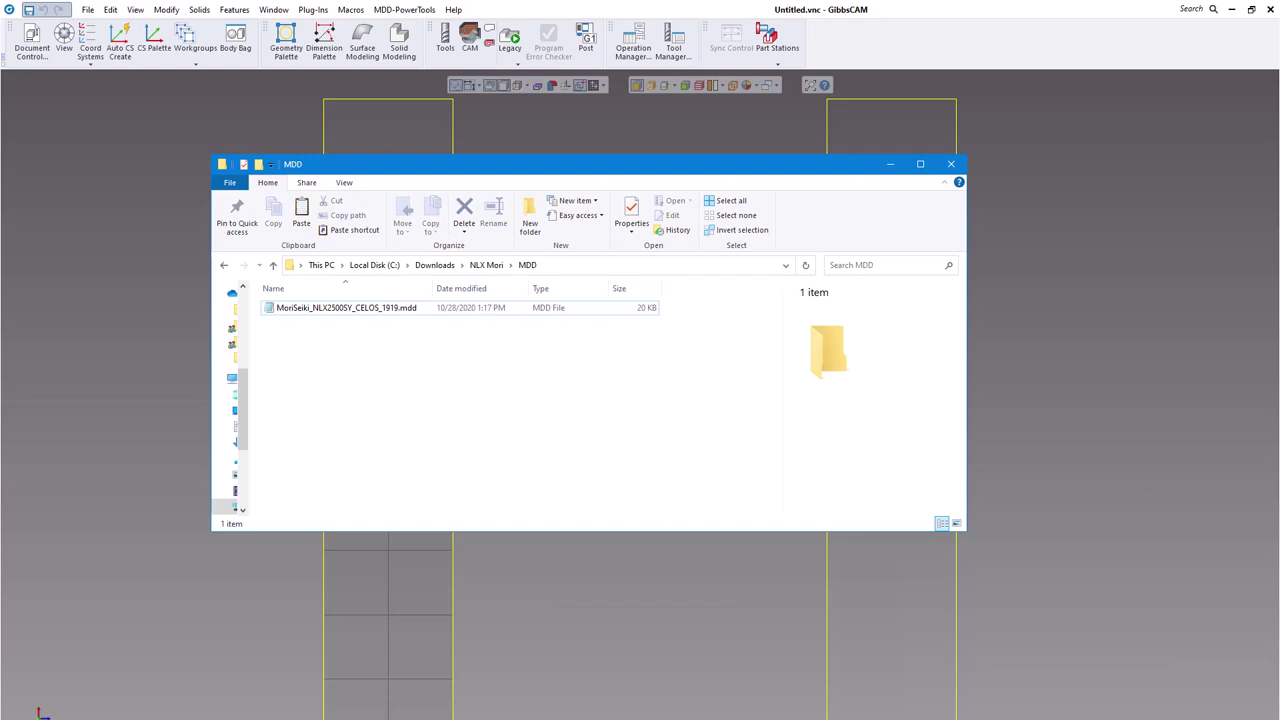
left_click(487, 266)
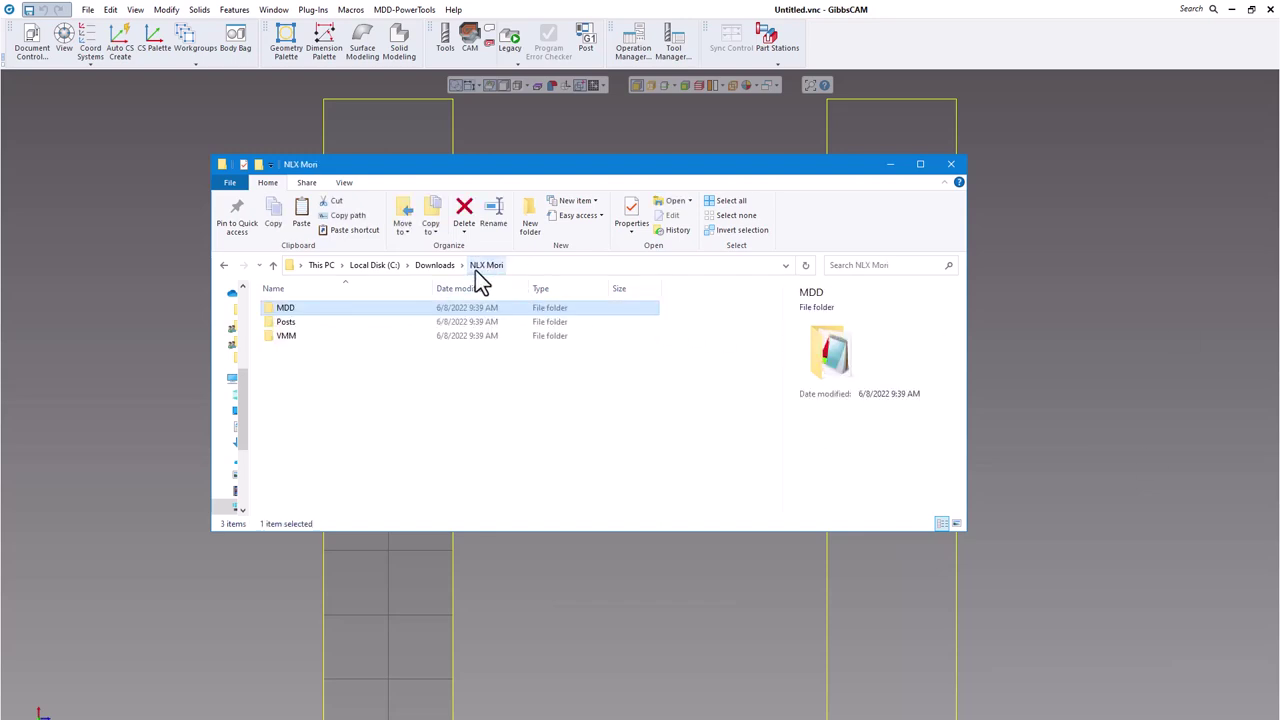
double_click(281, 338)
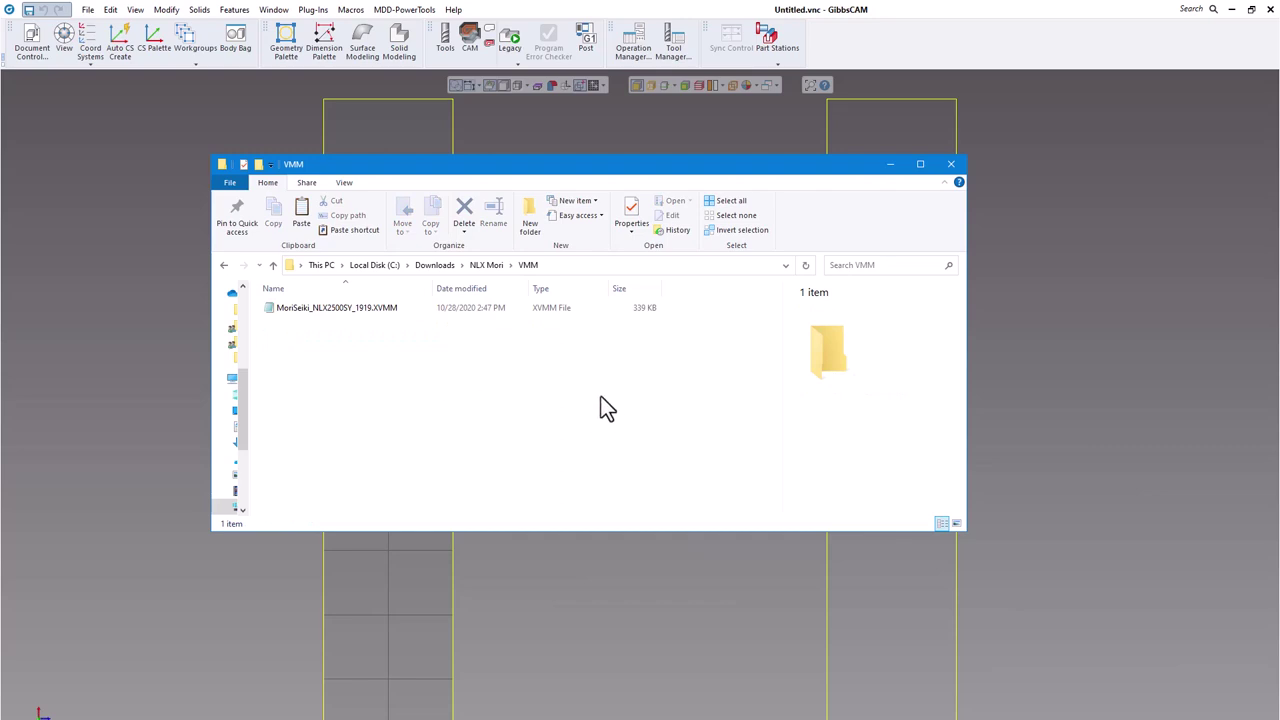
left_click(978, 200)
left_click(951, 165)
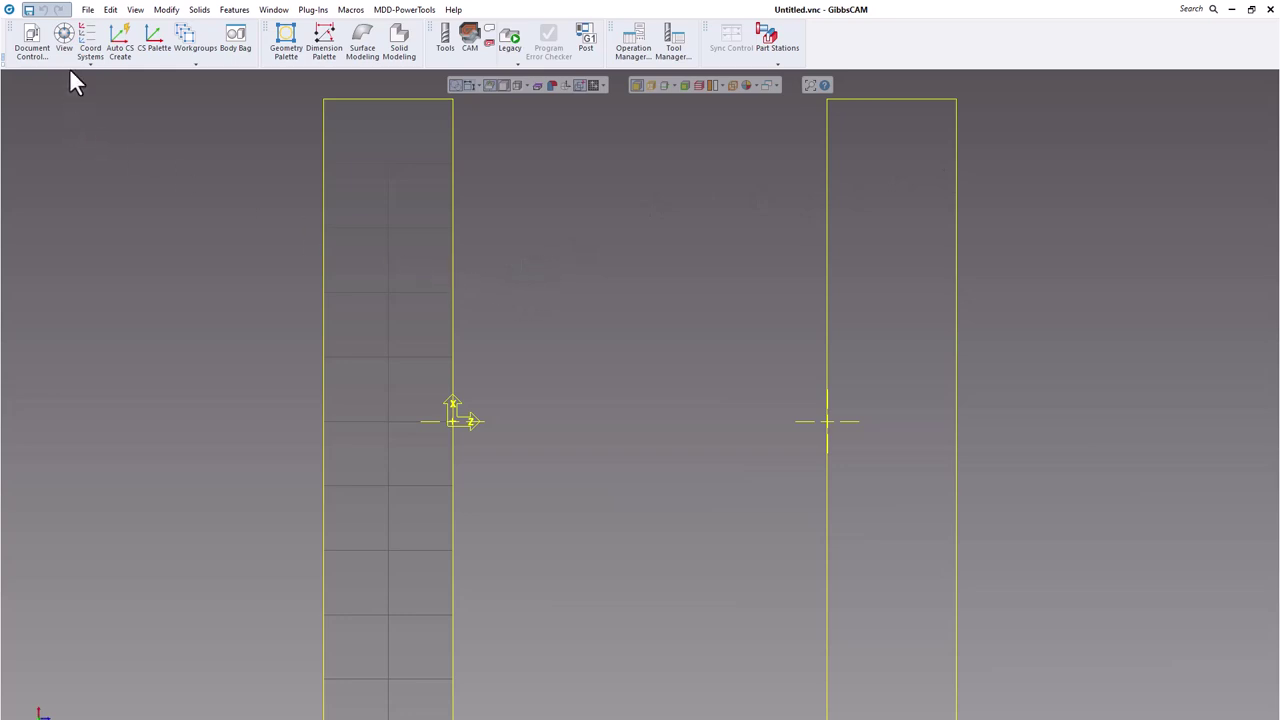
Start a new part, replacing Untitled.vnc without saving the old part's changes
left_click(88, 10)
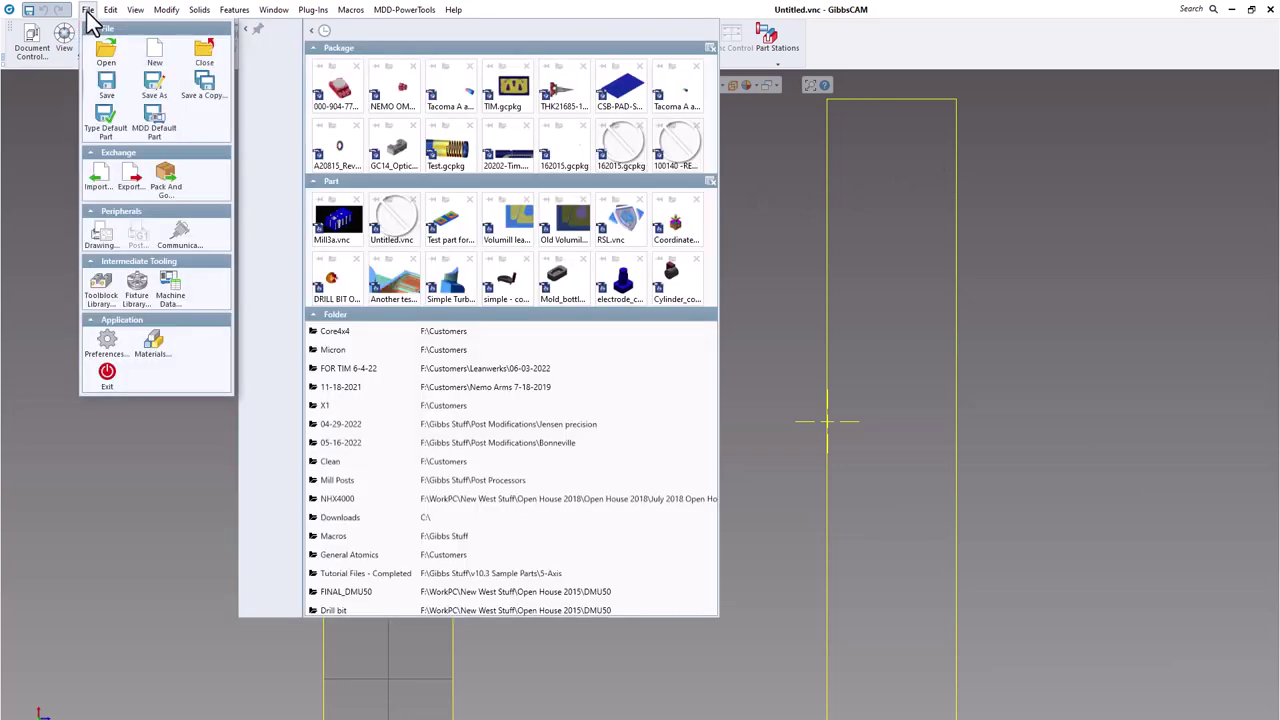
left_click(153, 57)
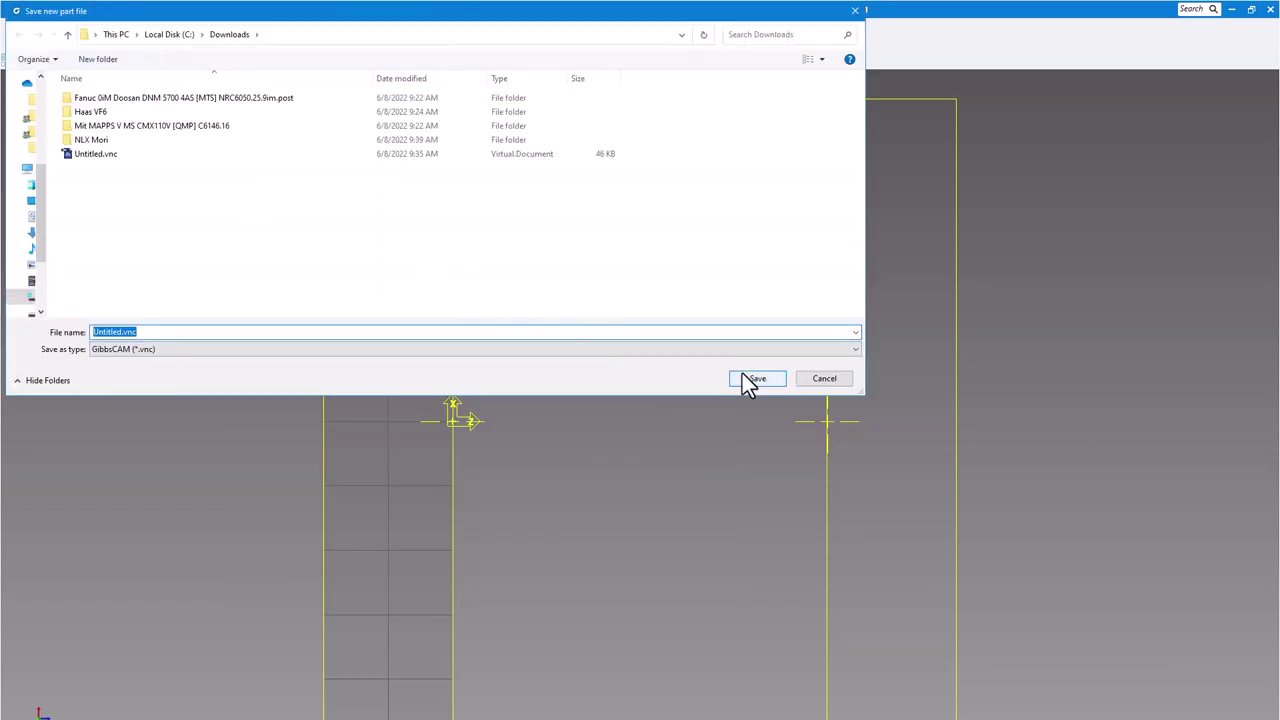
left_click(745, 379)
left_click(667, 393)
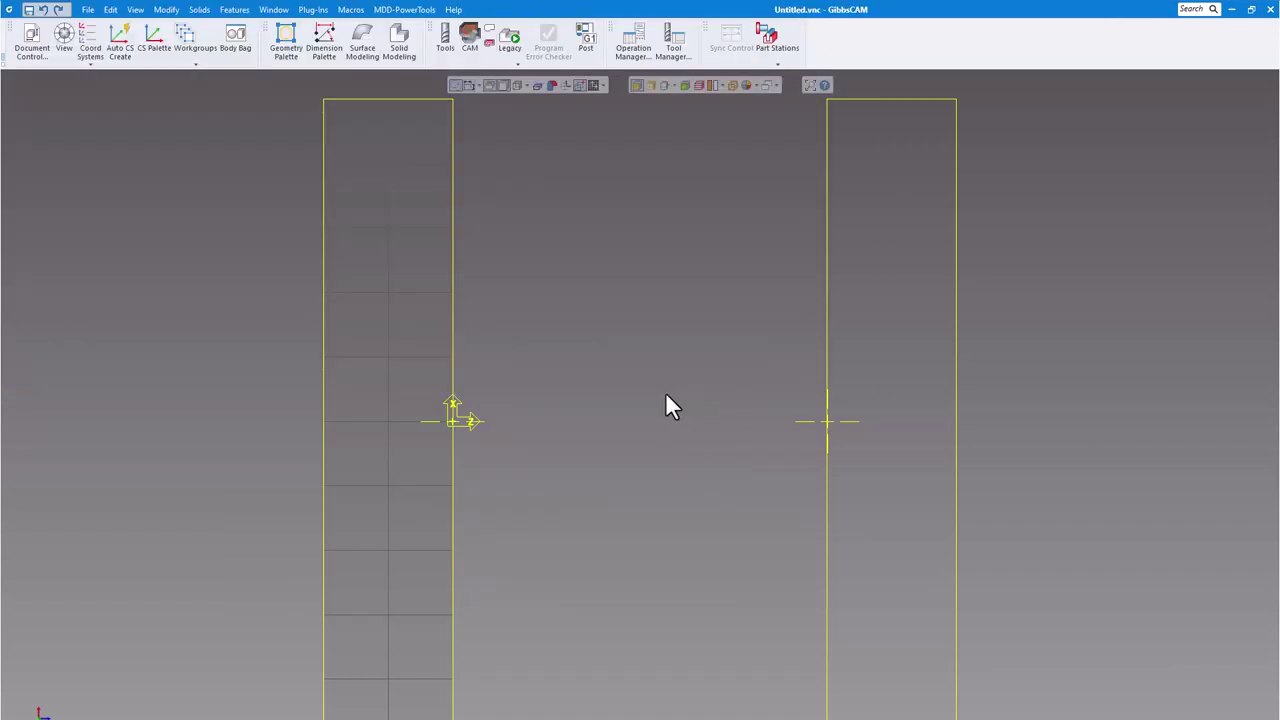
left_click(630, 418)
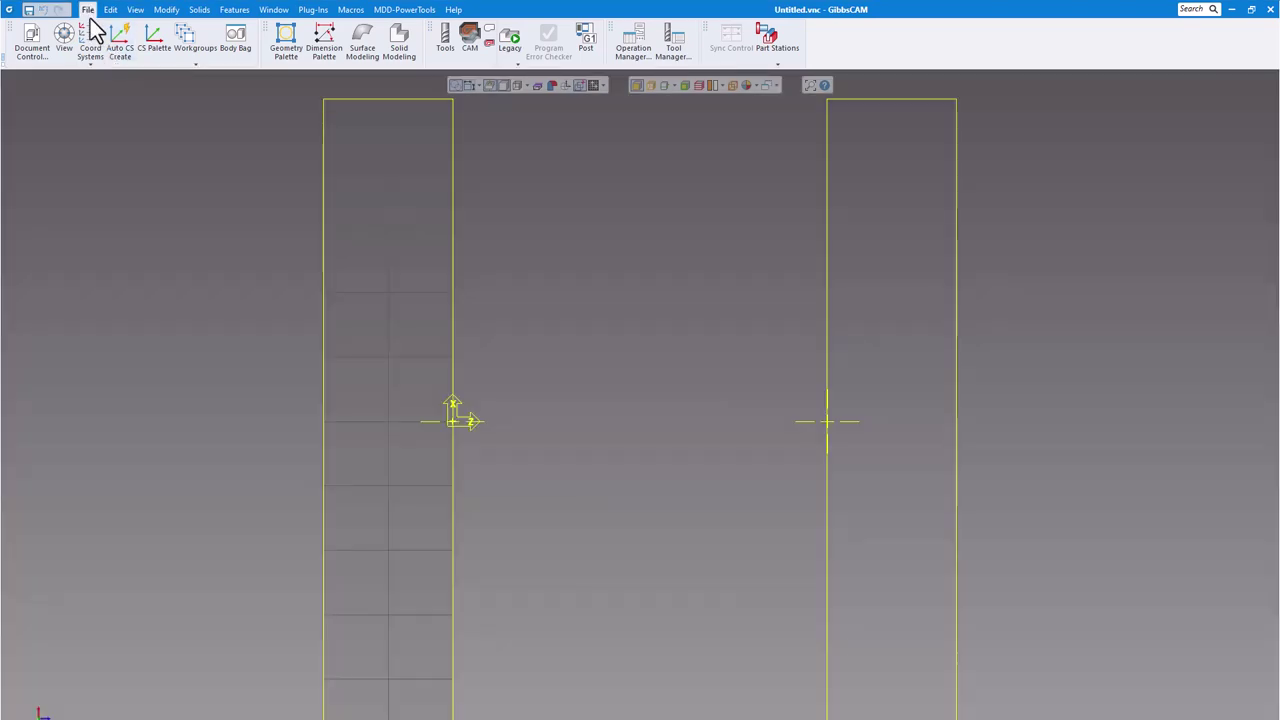
In Document Control, set the machine to 3 Axis Vertical Mill and close
left_click(88, 10)
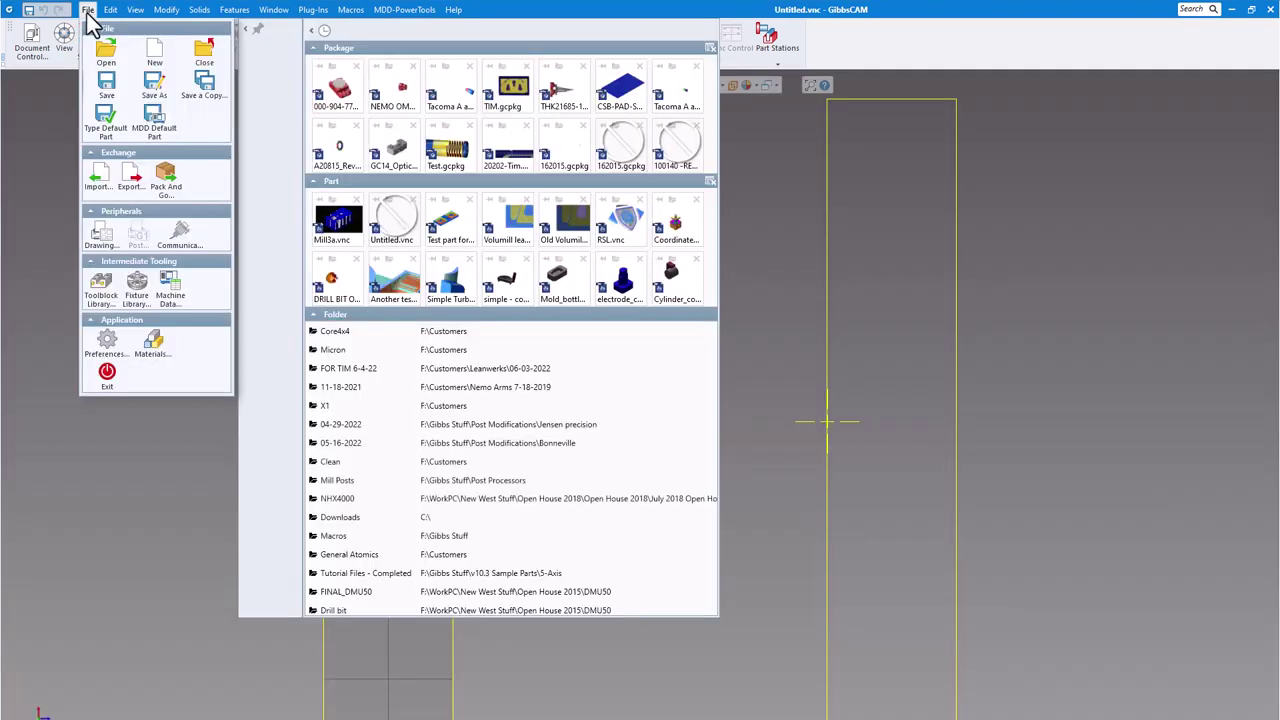
left_click(33, 45)
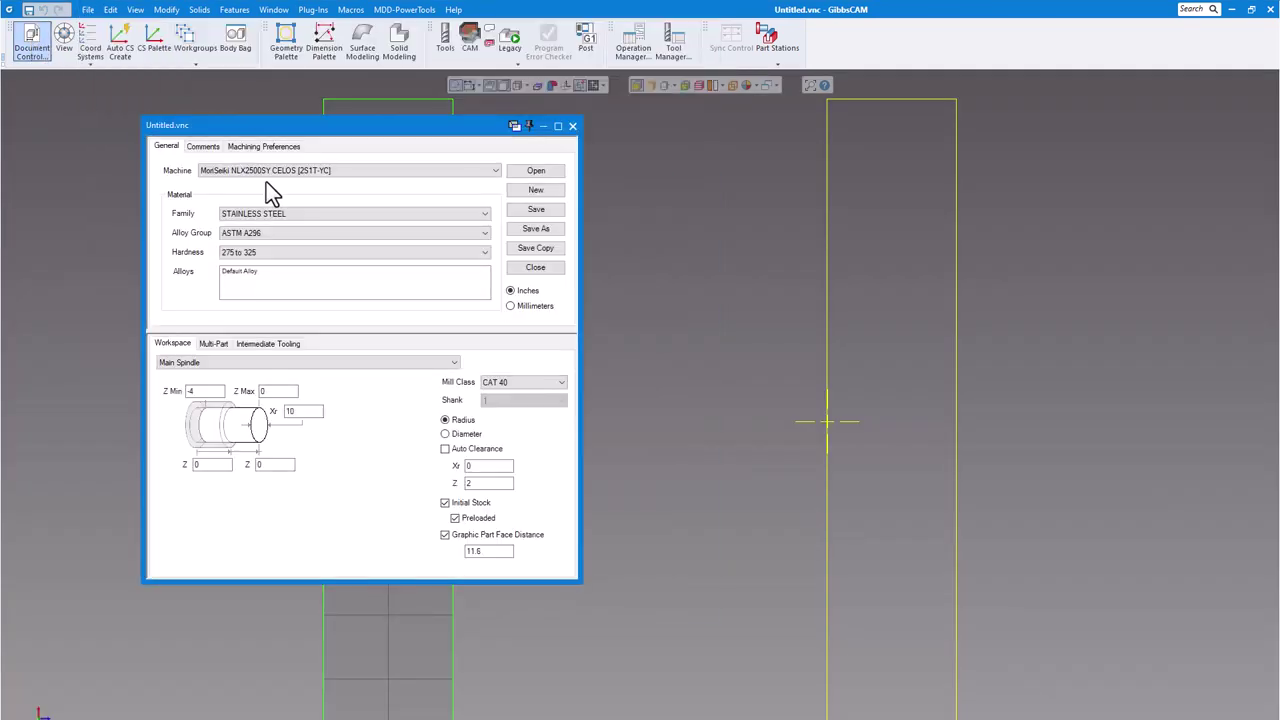
left_click(268, 175)
scroll(294, 248, "up", 10)
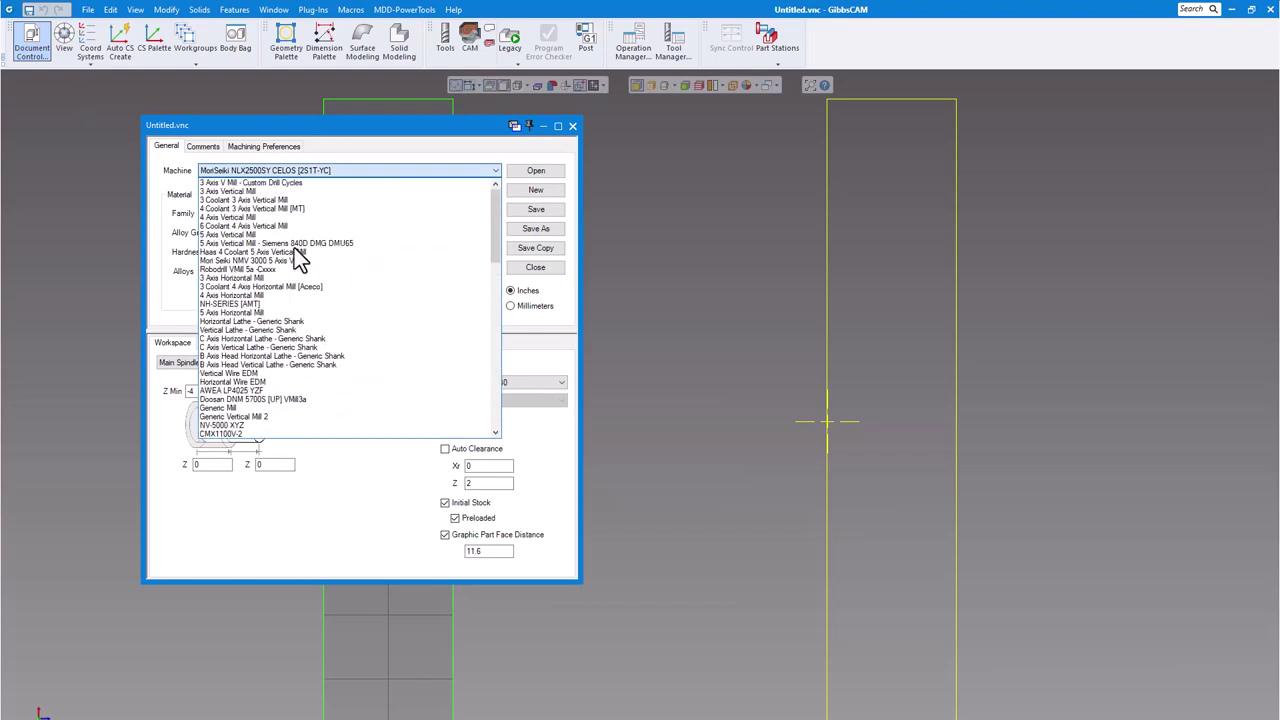
left_click(248, 192)
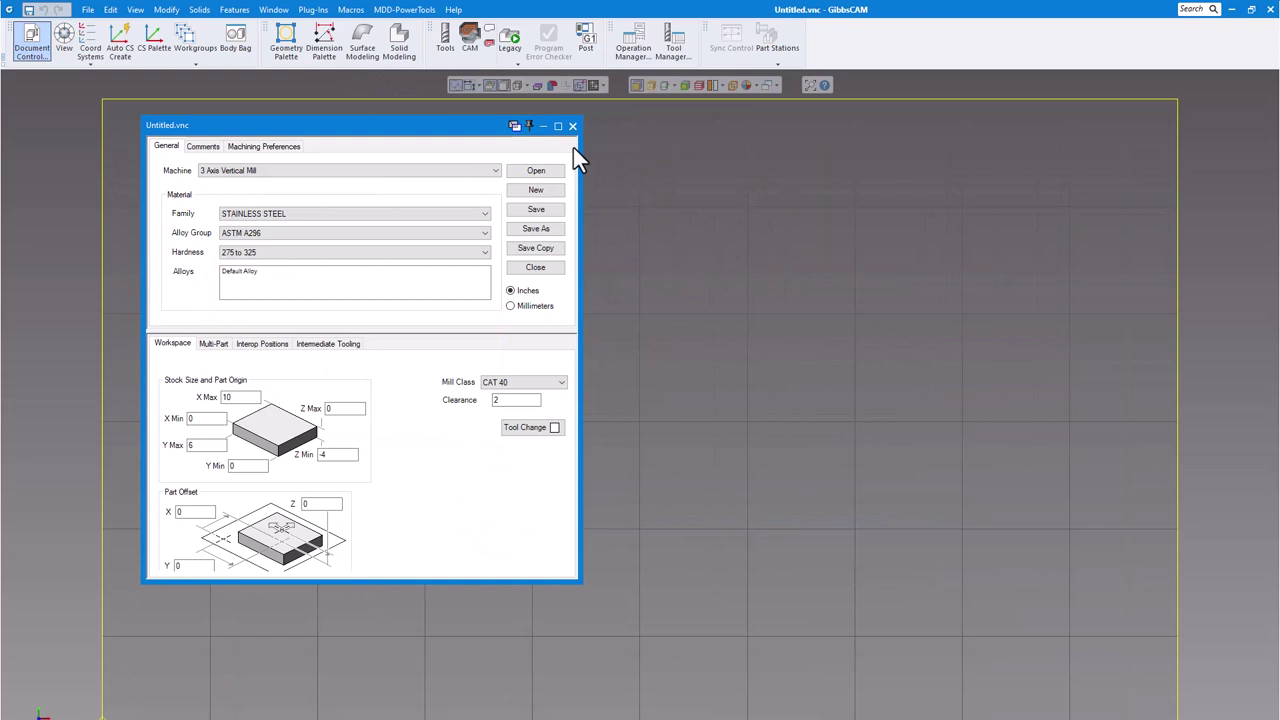
left_click(572, 126)
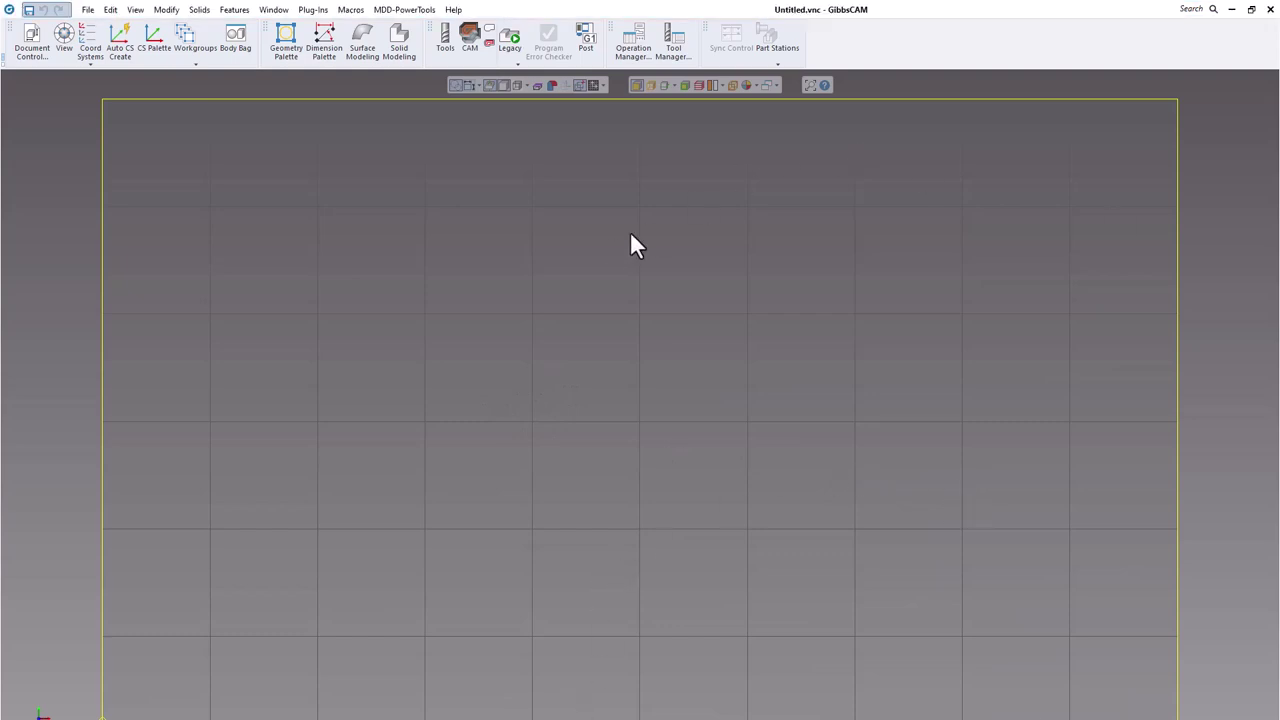
Load the Haas VF6TR 5AS NIRC4075.26.10im.post from Downloads\Haas VF6 and set the output file to Untitled.NCF
left_click(586, 40)
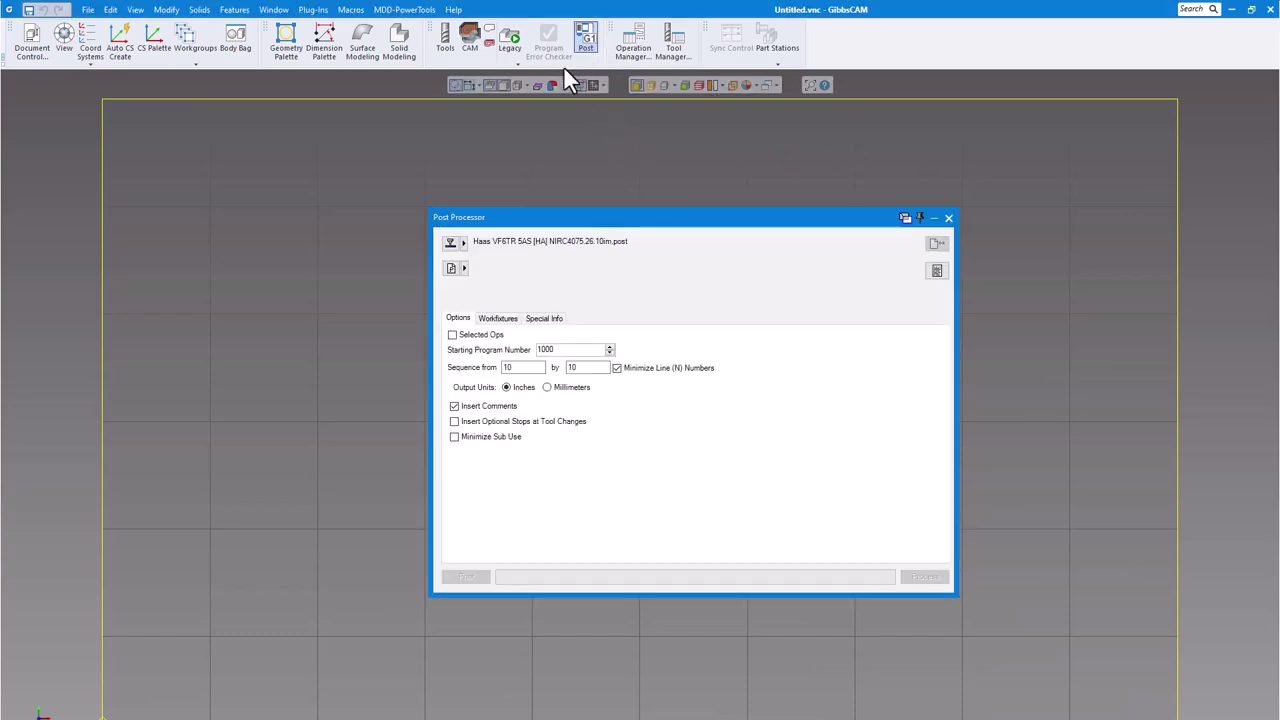
left_click(452, 244)
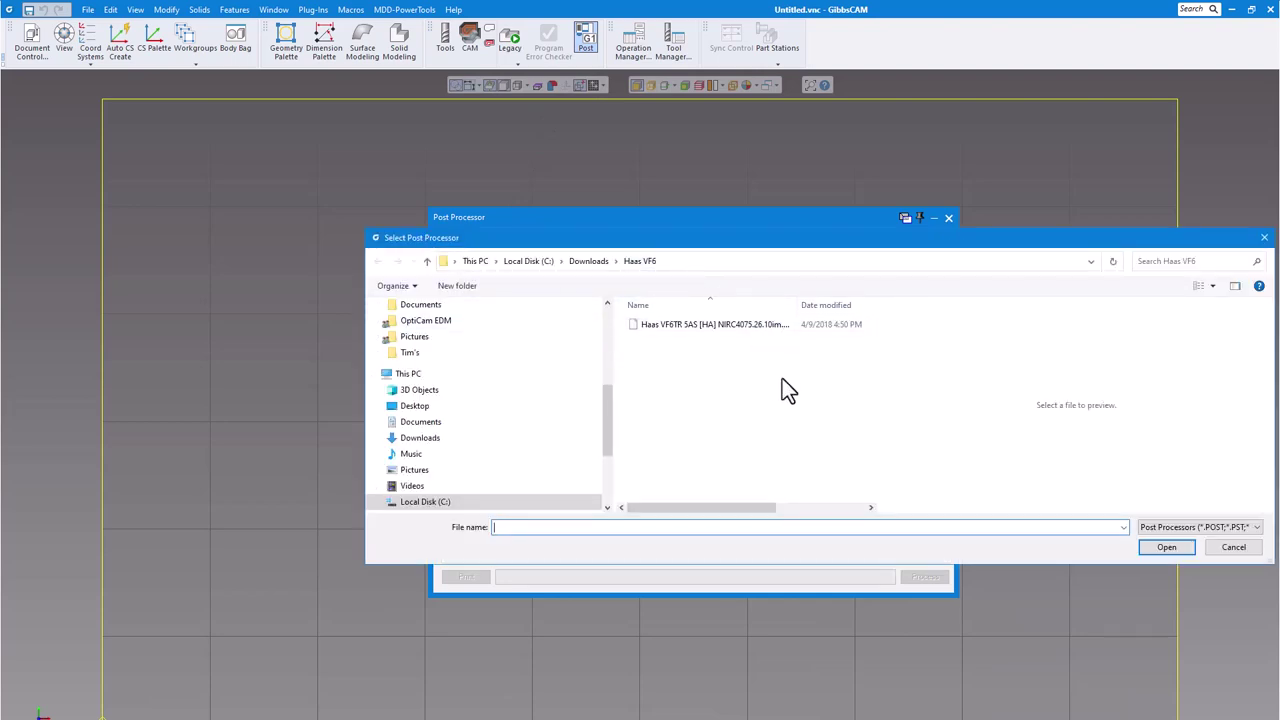
left_click(682, 324)
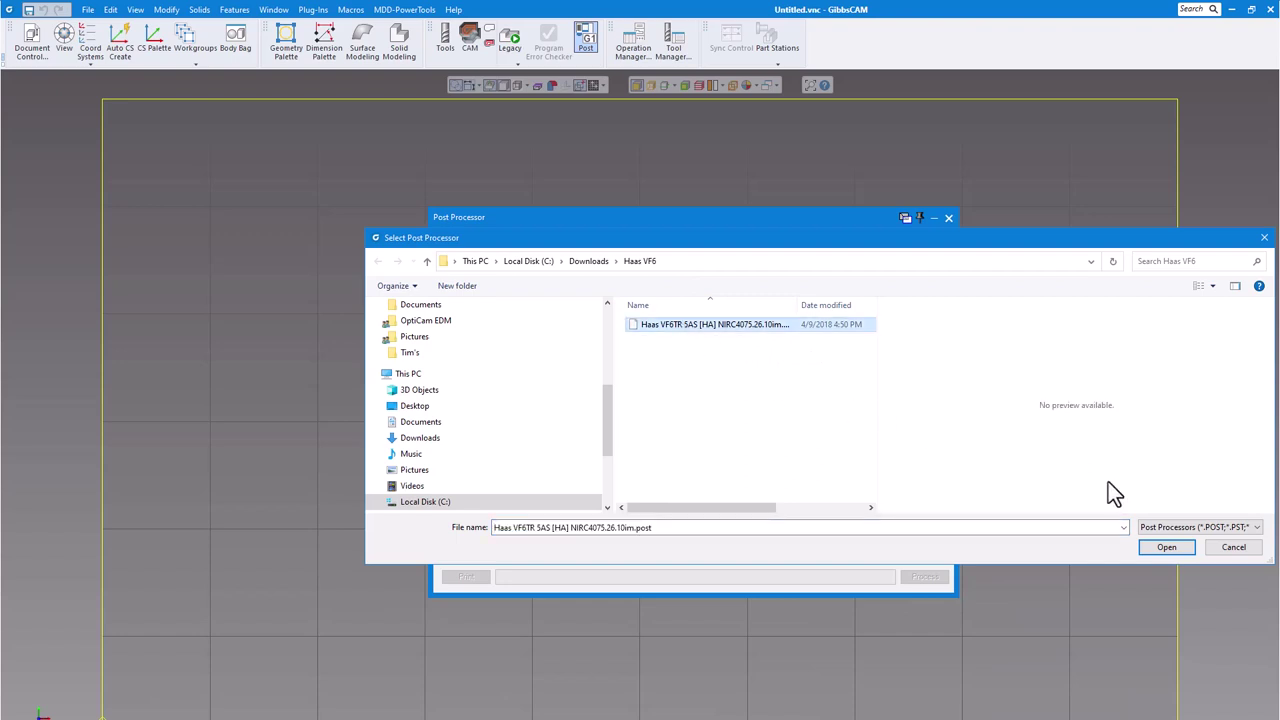
left_click(1167, 547)
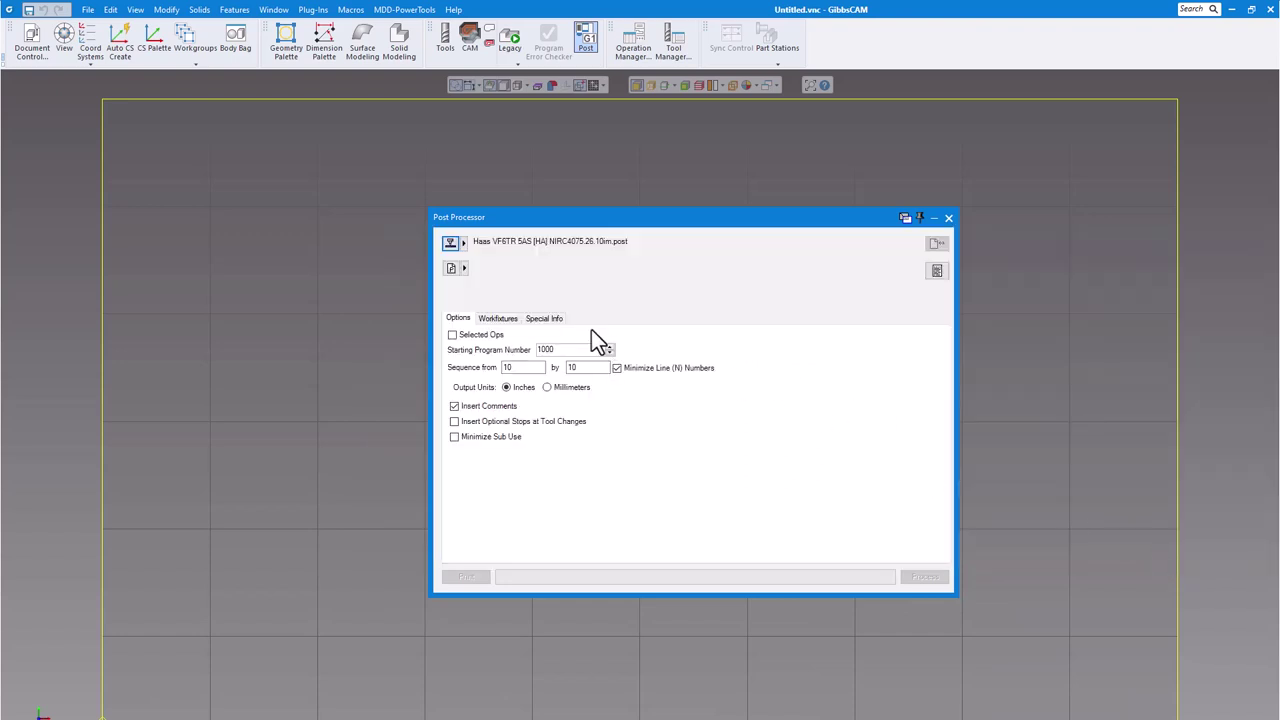
left_click(451, 269)
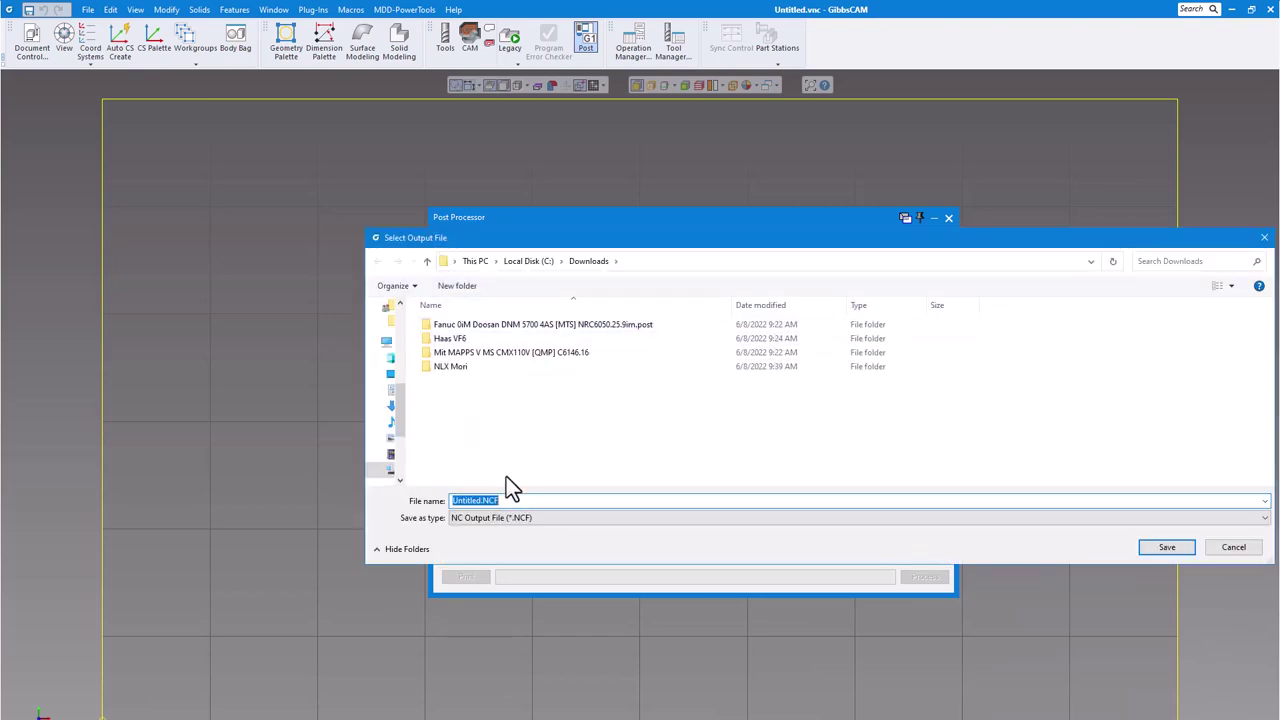
left_click(1160, 550)
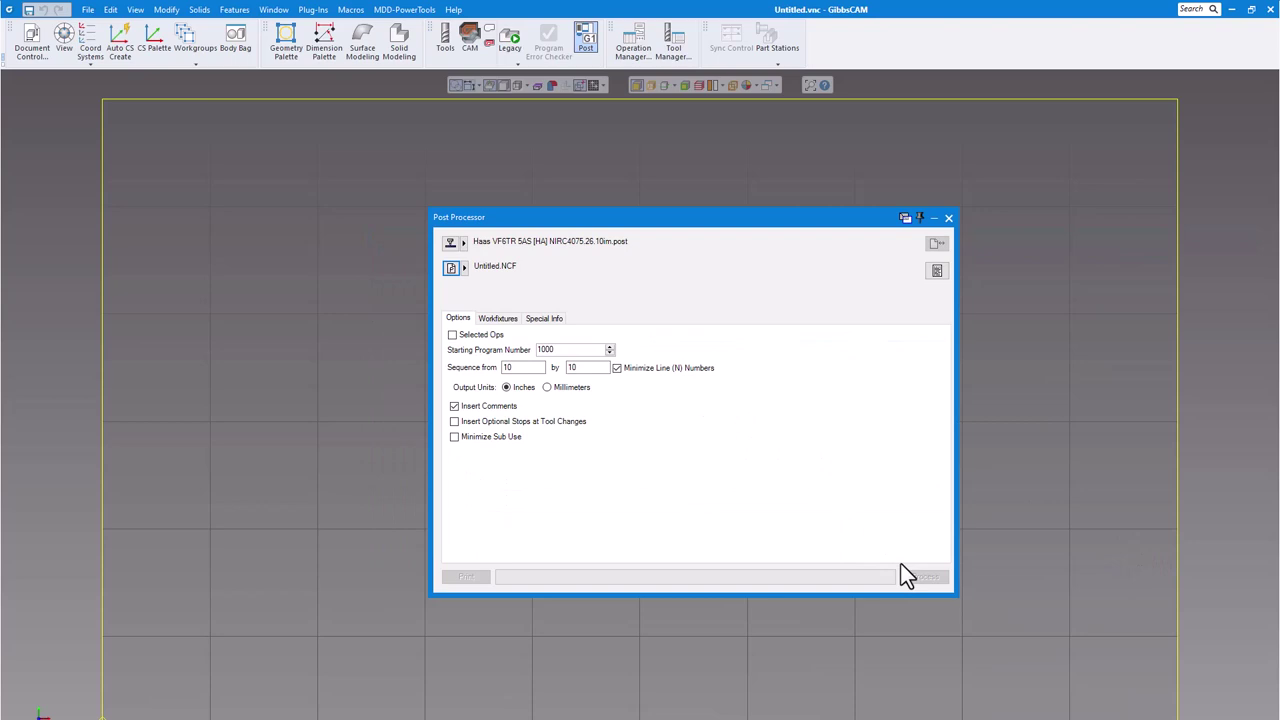
Close the Post Processor dialog to return to the empty Untitled.vnc workspace
left_click(949, 219)
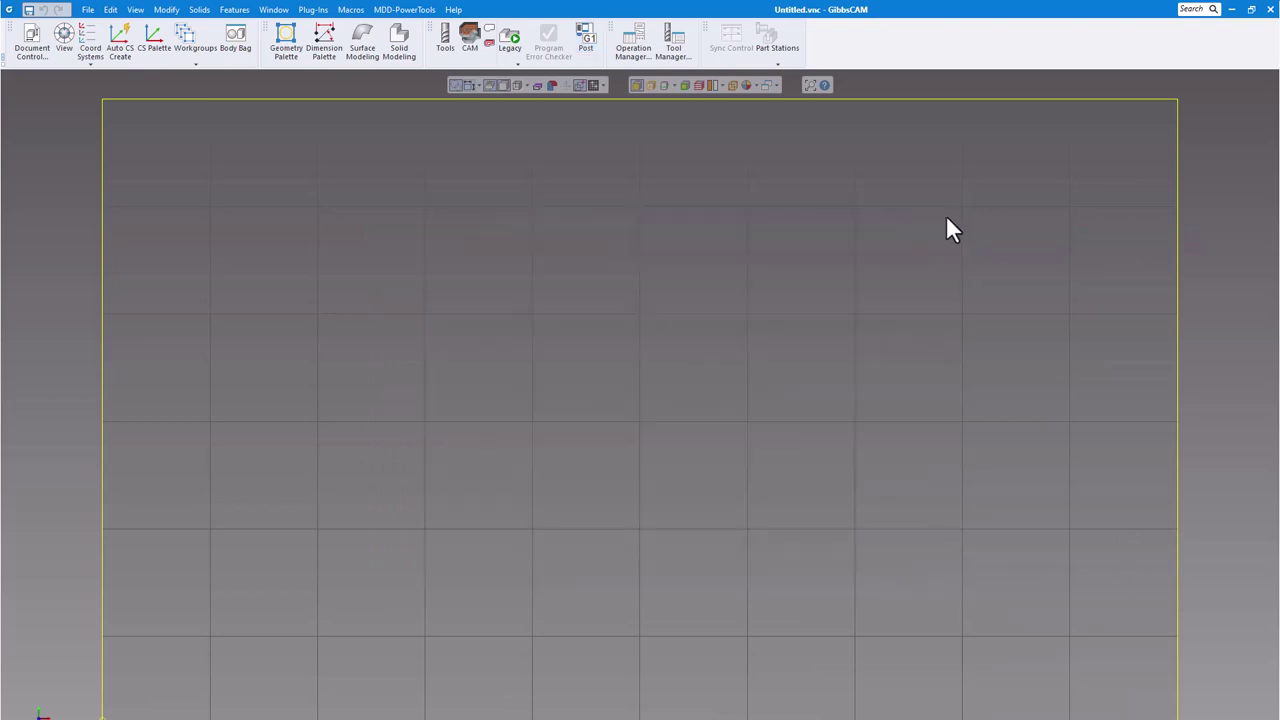